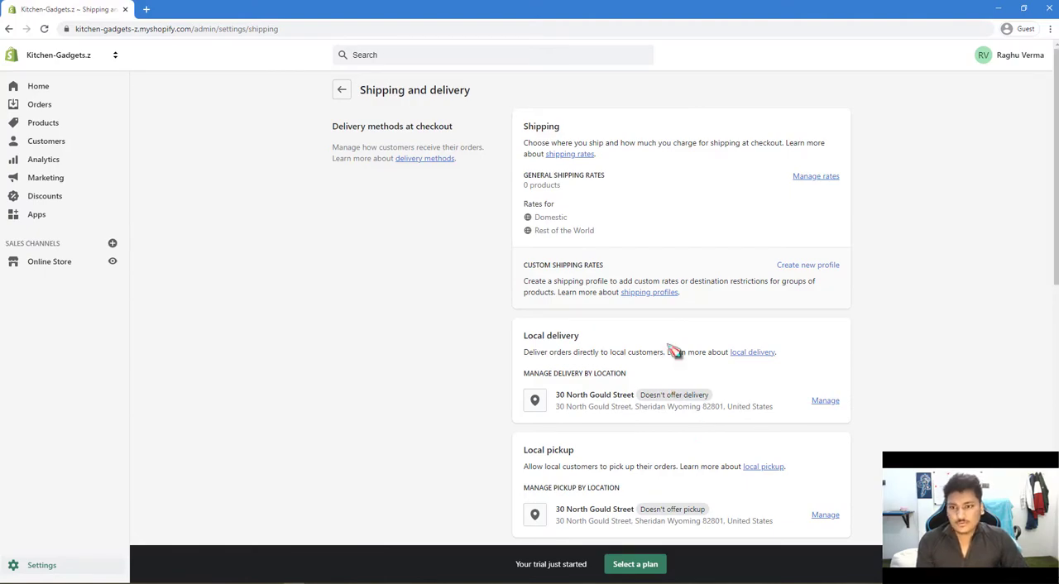
Open the general shipping profile to manage its rates.
{"action": "scroll", "coordinate": [676, 352], "scroll_direction": "down", "scroll_amount": 2}
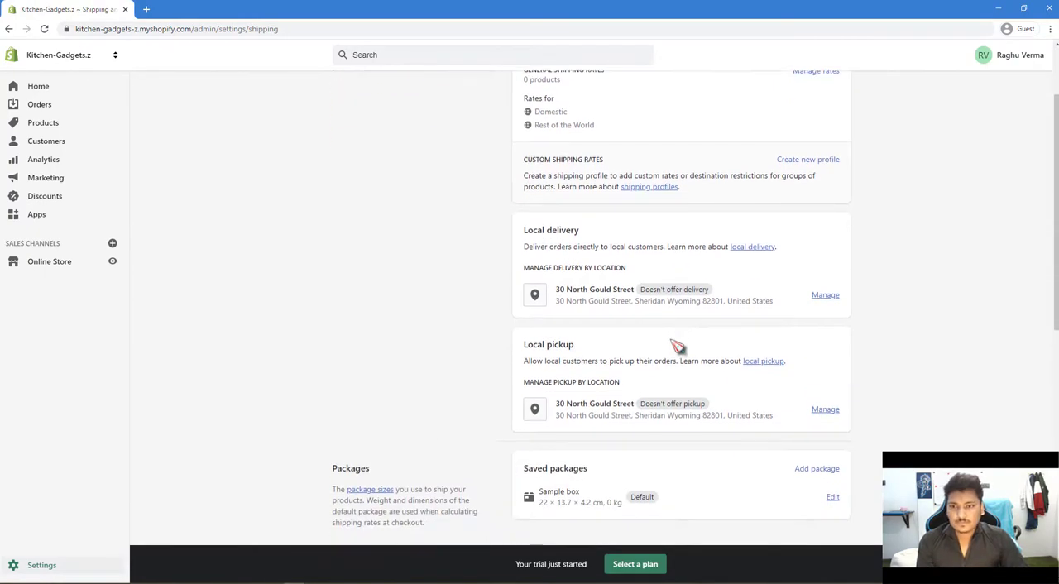
{"action": "left_click", "coordinate": [825, 295]}
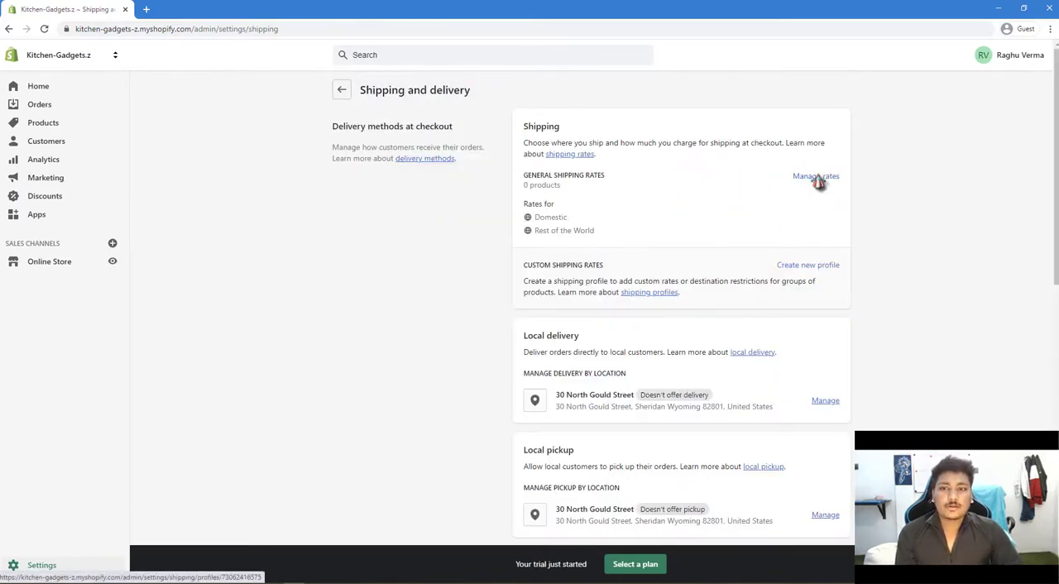
{"action": "left_click", "coordinate": [816, 176]}
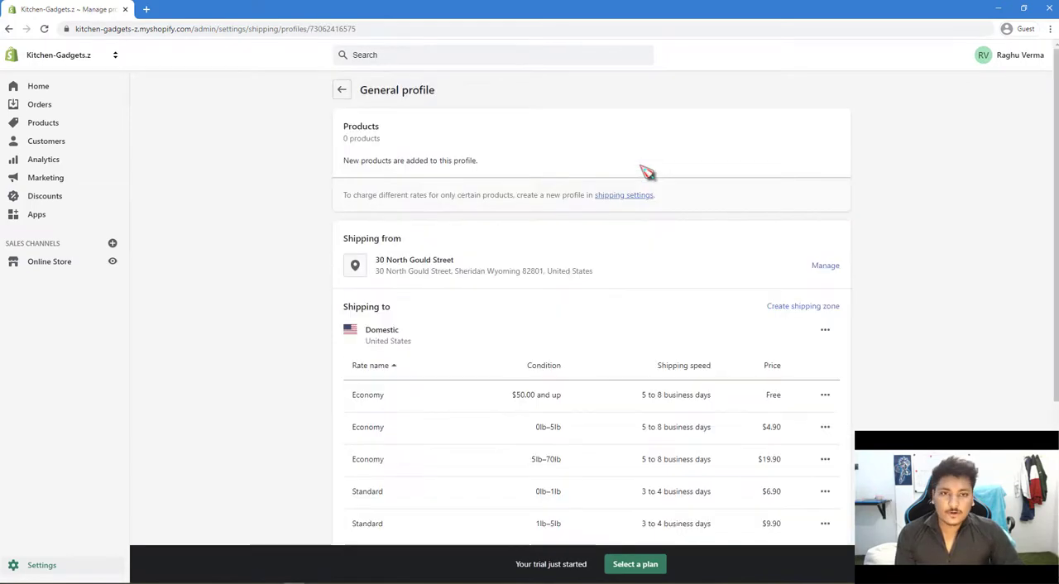
Delete the Domestic zone's weight-based rates: Economy 0lb–5lb and 5lb–70lb, and Standard 0lb–1lb and 1lb–5lb.
{"action": "scroll", "coordinate": [642, 191], "scroll_direction": "down", "scroll_amount": 1}
{"action": "scroll", "coordinate": [643, 191], "scroll_direction": "down", "scroll_amount": 2}
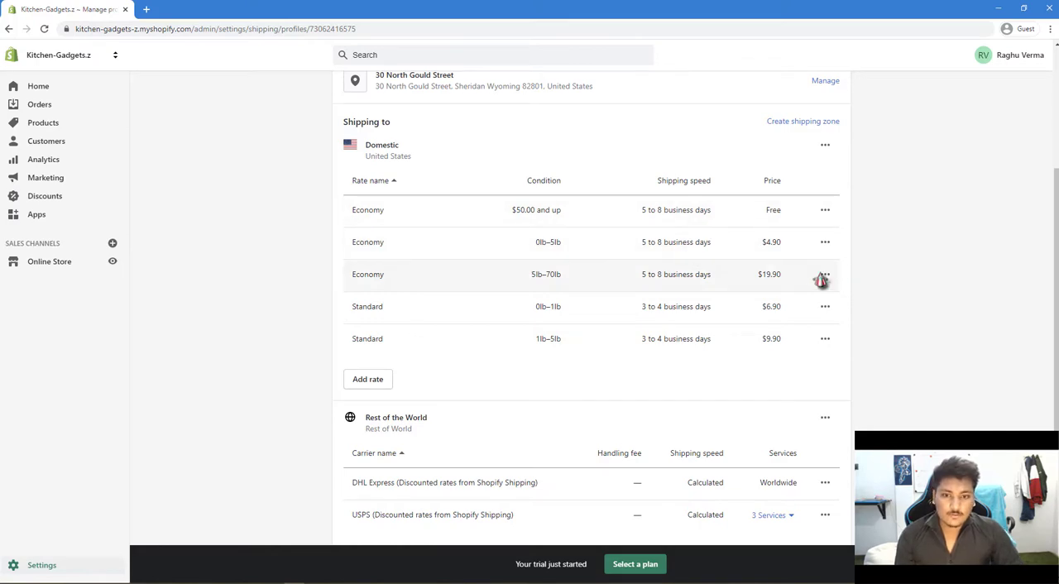
{"action": "left_click", "coordinate": [825, 243]}
{"action": "left_click", "coordinate": [805, 292]}
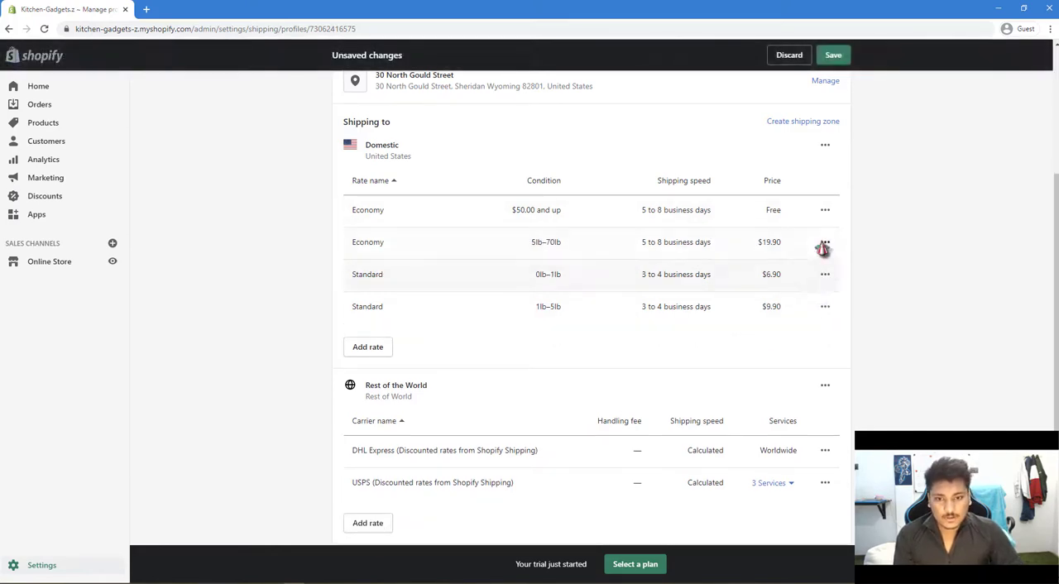
{"action": "left_click", "coordinate": [825, 243]}
{"action": "left_click", "coordinate": [809, 293]}
{"action": "left_click", "coordinate": [825, 275]}
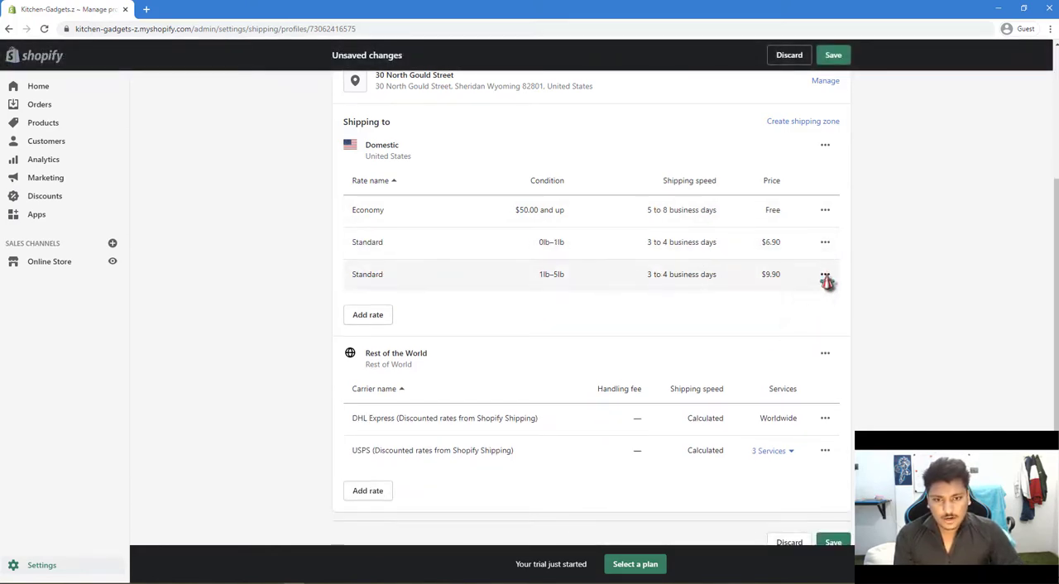
{"action": "left_click", "coordinate": [807, 325]}
{"action": "left_click", "coordinate": [825, 259]}
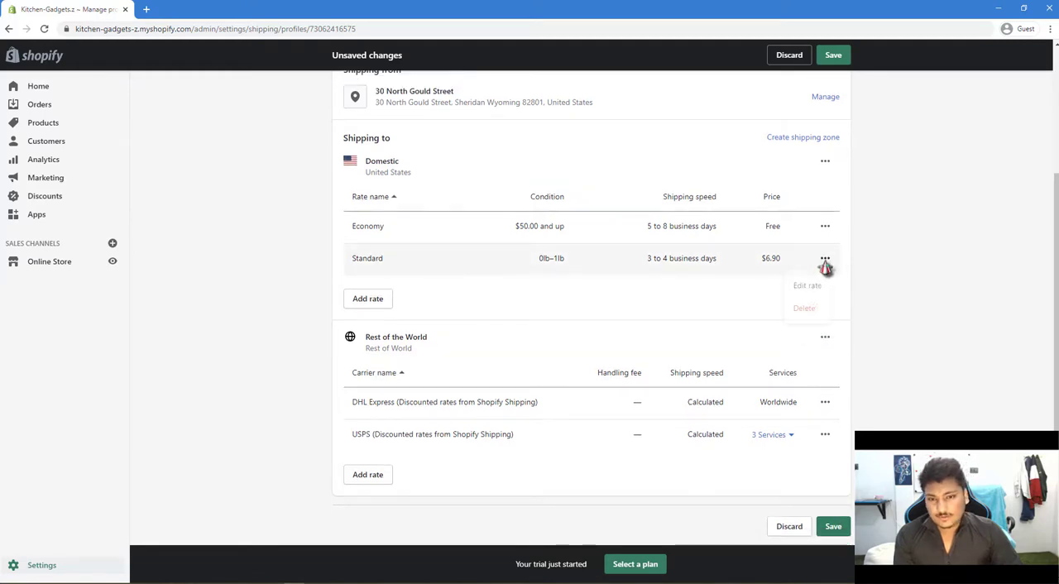
{"action": "left_click", "coordinate": [805, 307]}
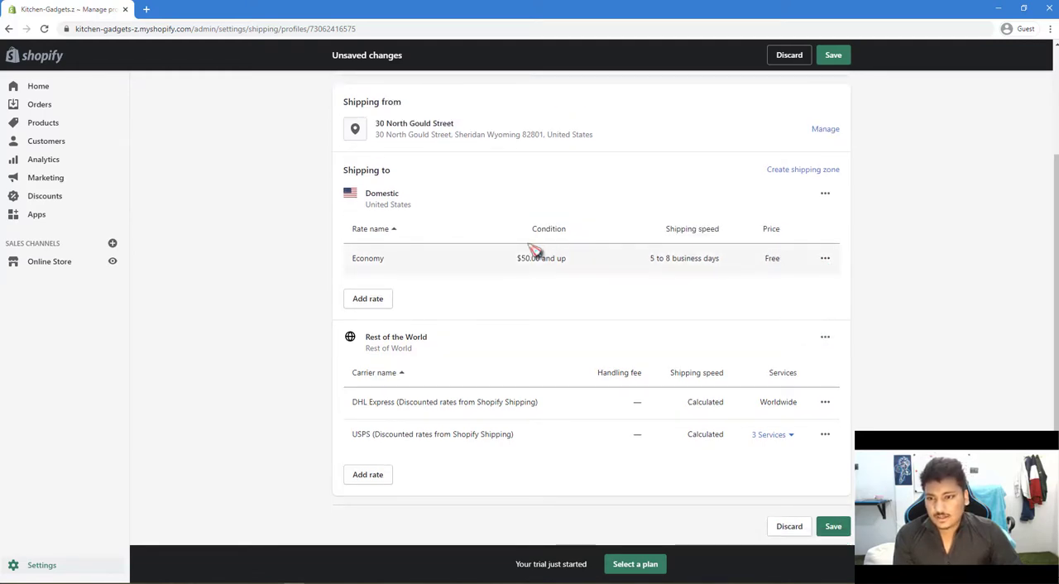
Edit the remaining Domestic Economy rate and change its shipping speed to Custom flat rate (no shipping time).
{"action": "left_click", "coordinate": [825, 260]}
{"action": "left_click", "coordinate": [805, 287]}
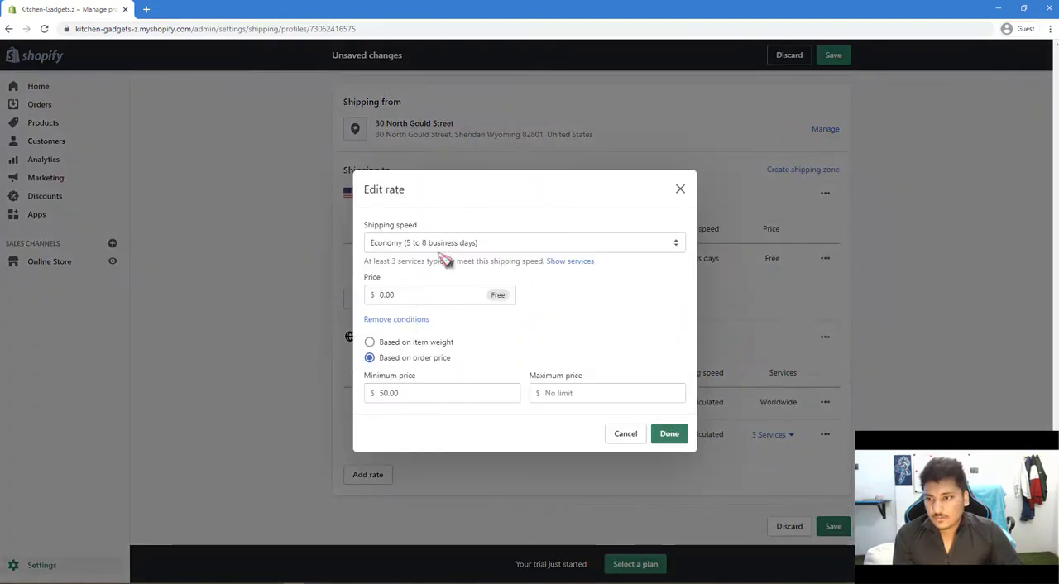
{"action": "left_click", "coordinate": [457, 244]}
{"action": "left_click", "coordinate": [429, 252]}
{"action": "left_click", "coordinate": [431, 246]}
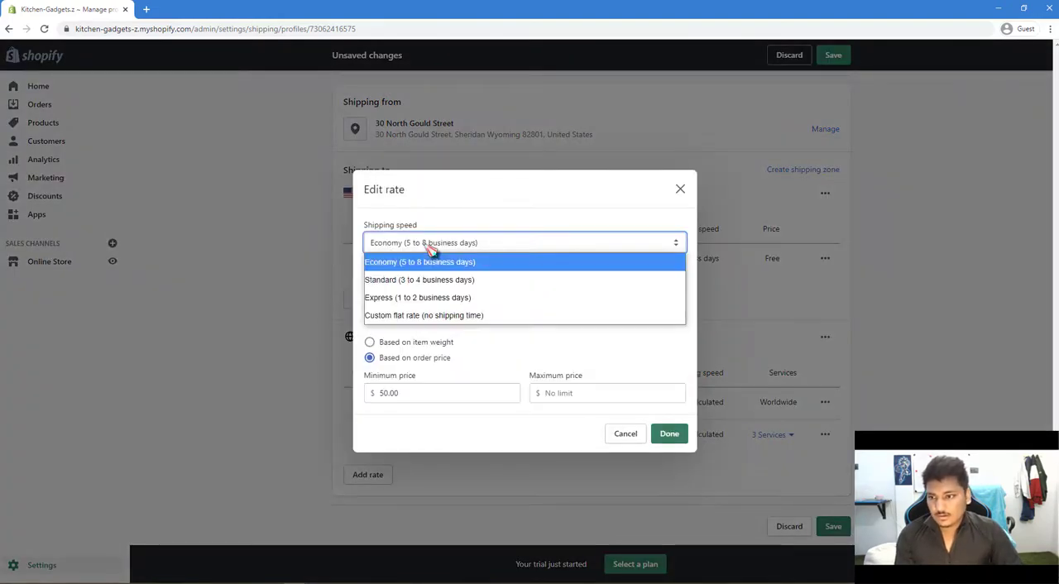
{"action": "left_click", "coordinate": [460, 315]}
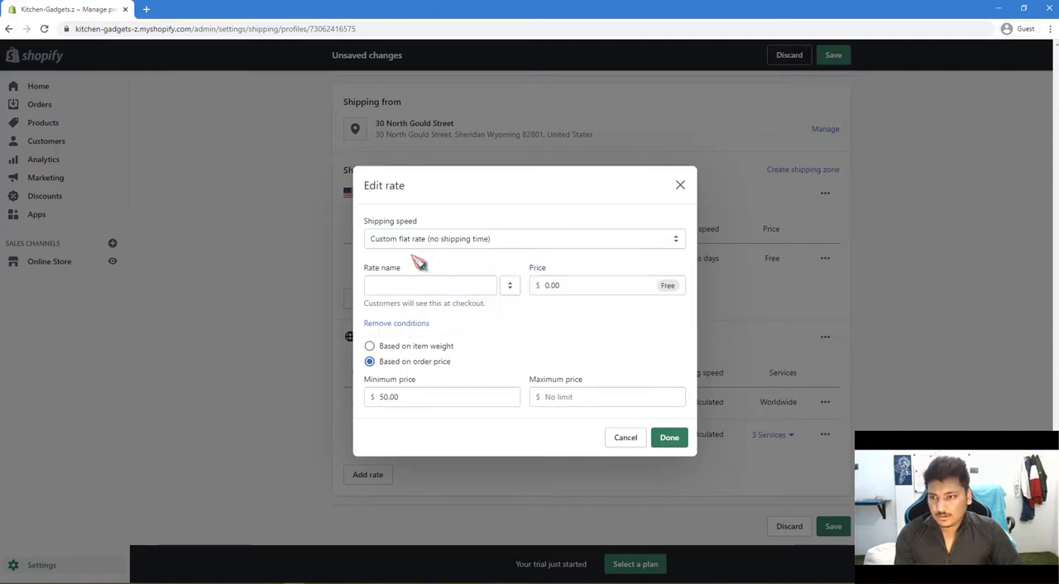
Name the Domestic flat rate "Priority Shippping With Tracking".
{"action": "left_click", "coordinate": [391, 283]}
{"action": "type", "text": "FREE S"}
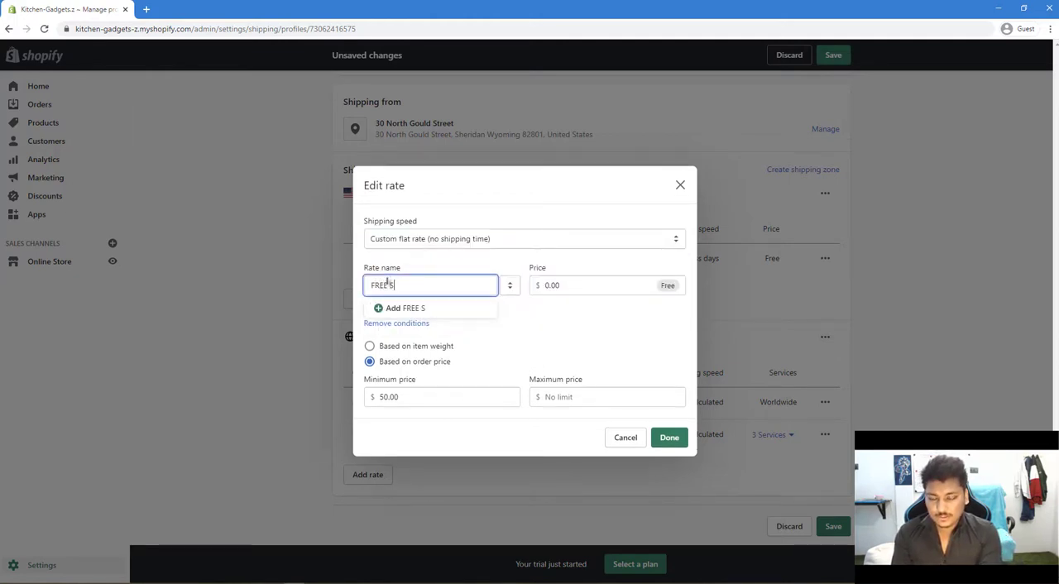
{"action": "key", "text": "BackSpace"}
{"action": "key", "text": "BackSpace"}
{"action": "key", "text": "BackSpace"}
{"action": "key", "text": "BackSpace"}
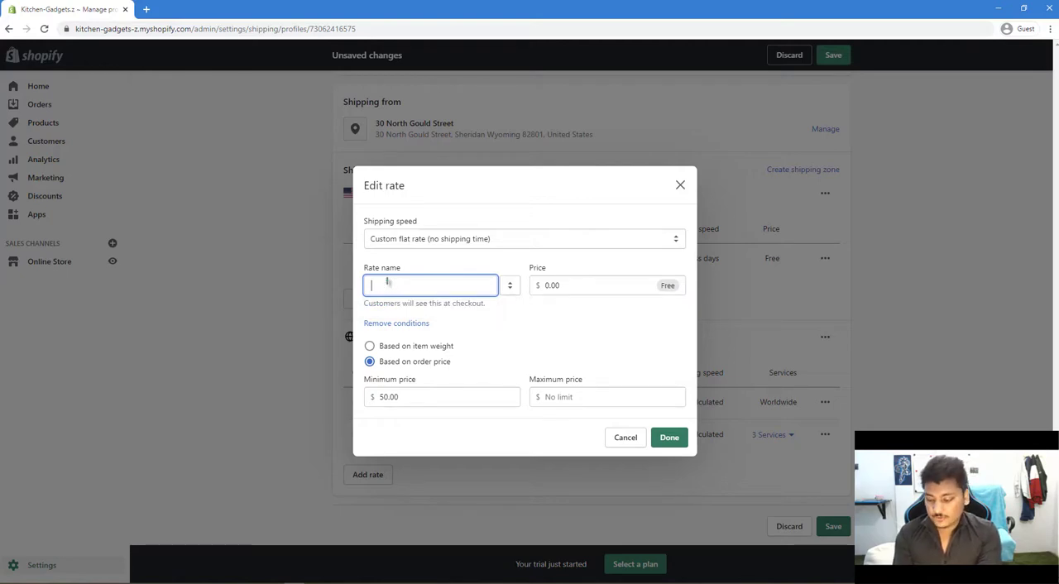
{"action": "type", "text": "P"}
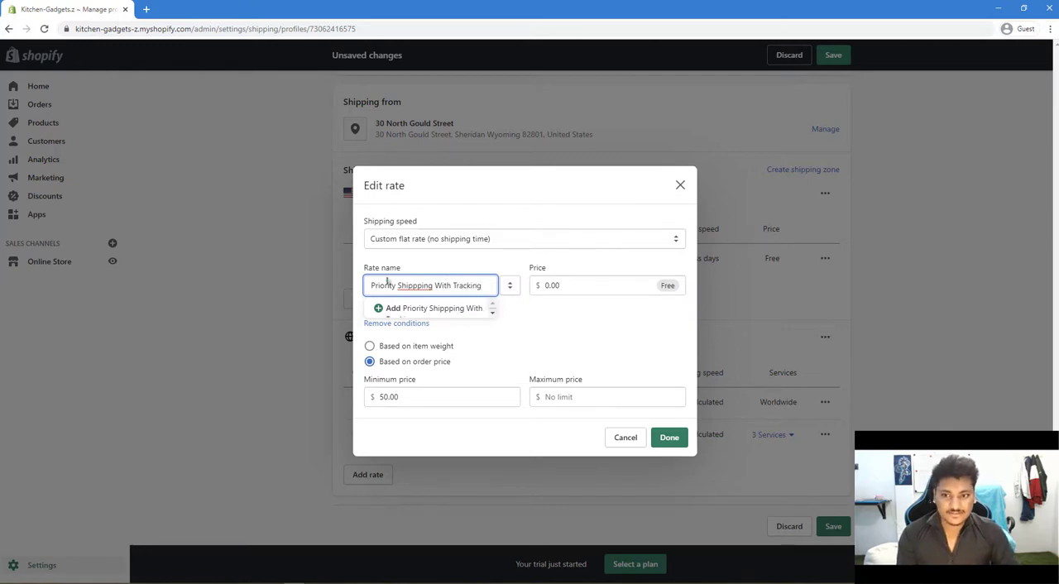
{"action": "left_click", "coordinate": [537, 330]}
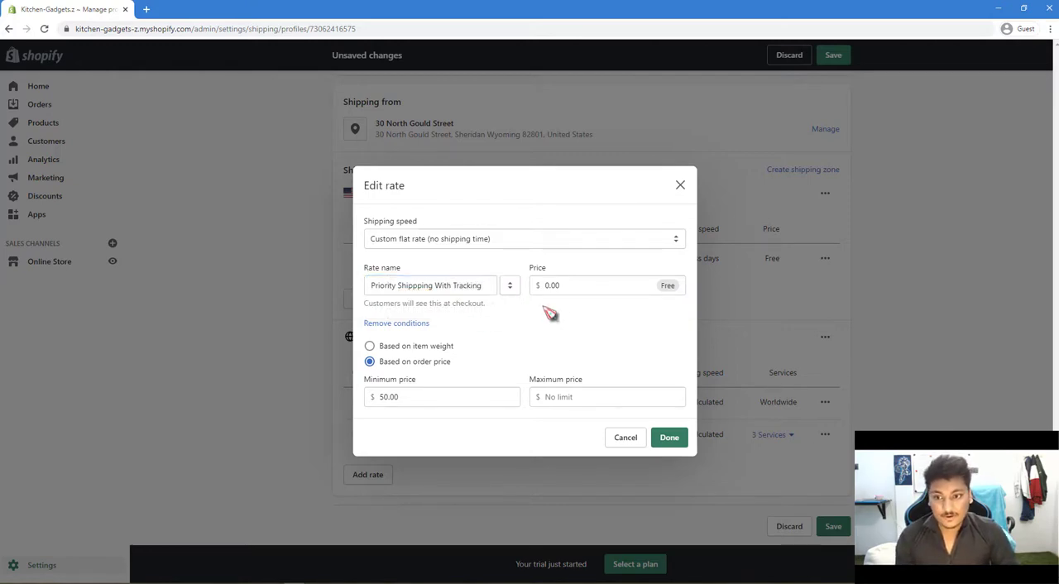
{"action": "left_click", "coordinate": [566, 286]}
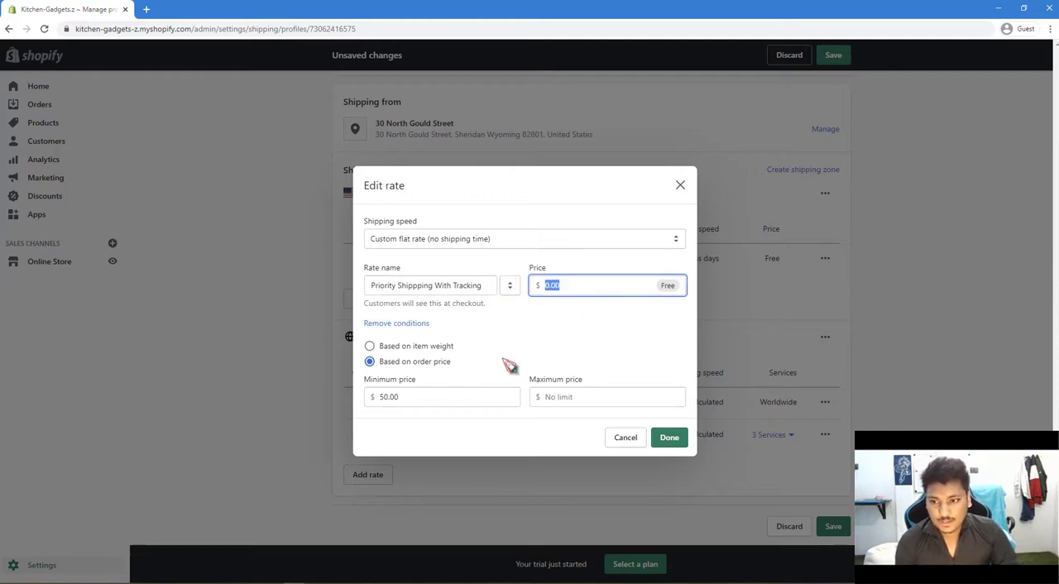
Set the Domestic rate's minimum order price to $0.00 and apply the rate changes.
{"action": "double_click", "coordinate": [477, 401]}
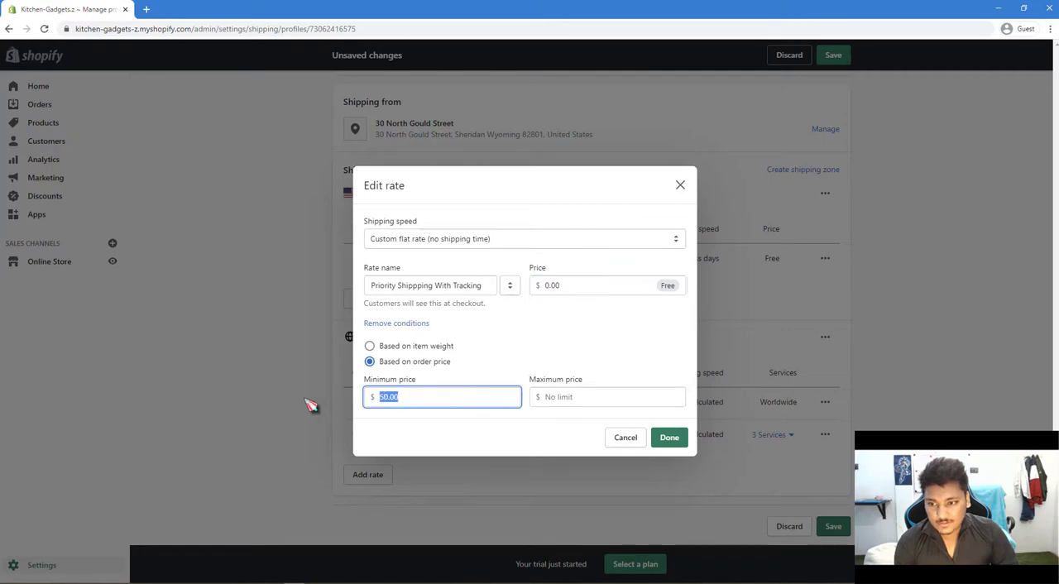
{"action": "type", "text": "1"}
{"action": "left_click", "coordinate": [534, 375]}
{"action": "left_click_drag", "start_coordinate": [467, 397], "coordinate": [337, 407]}
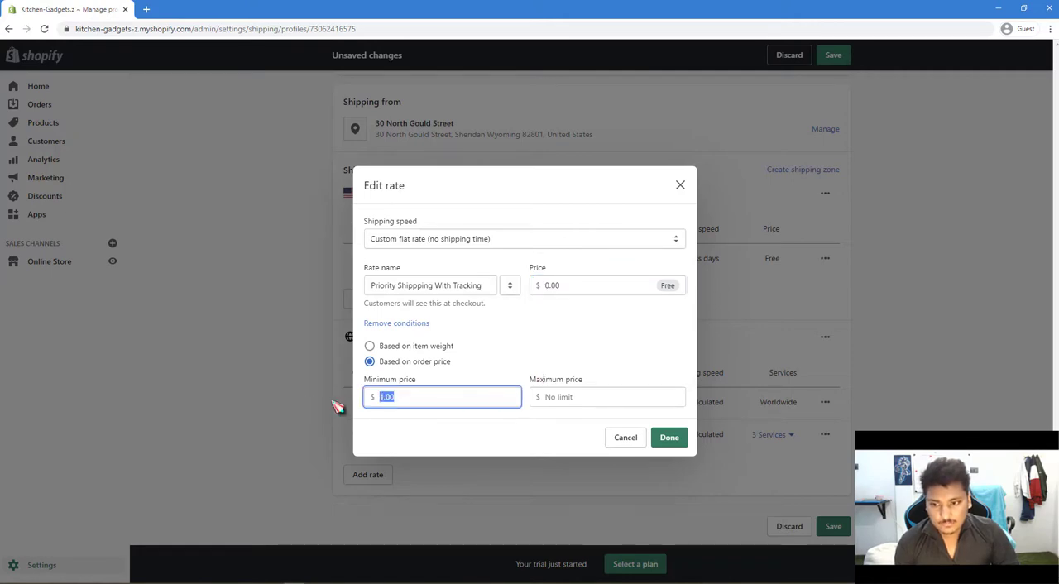
{"action": "type", "text": "0"}
{"action": "left_click", "coordinate": [536, 377]}
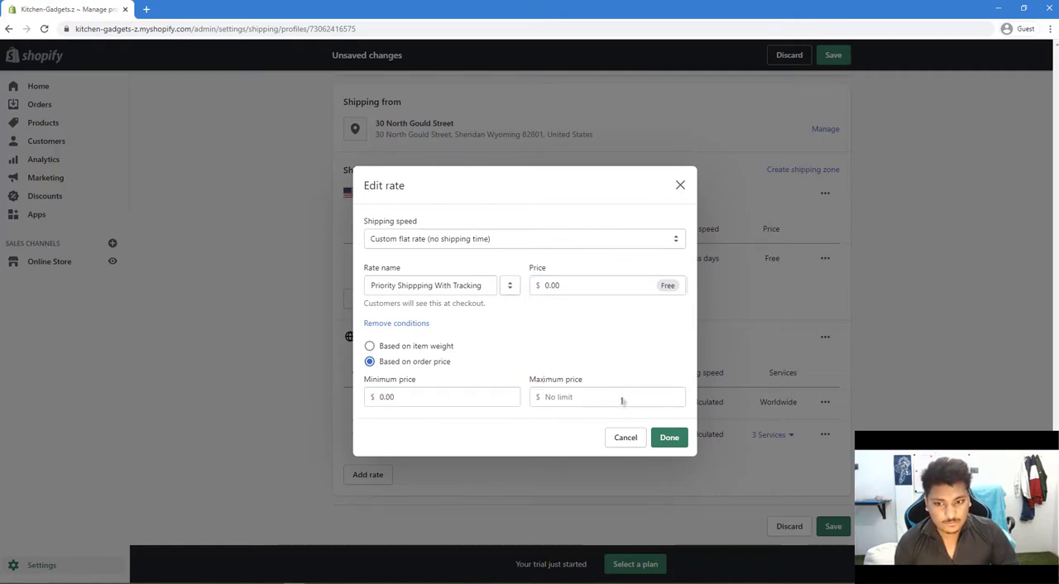
{"action": "left_click", "coordinate": [670, 438]}
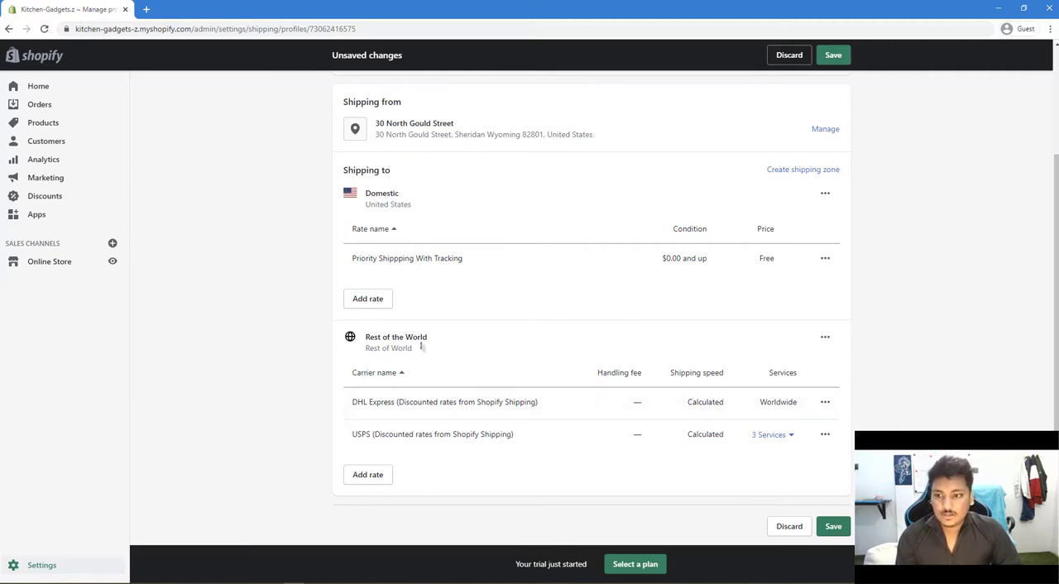
Delete the USPS carrier rate from the Rest of the World zone.
{"action": "left_click", "coordinate": [825, 436]}
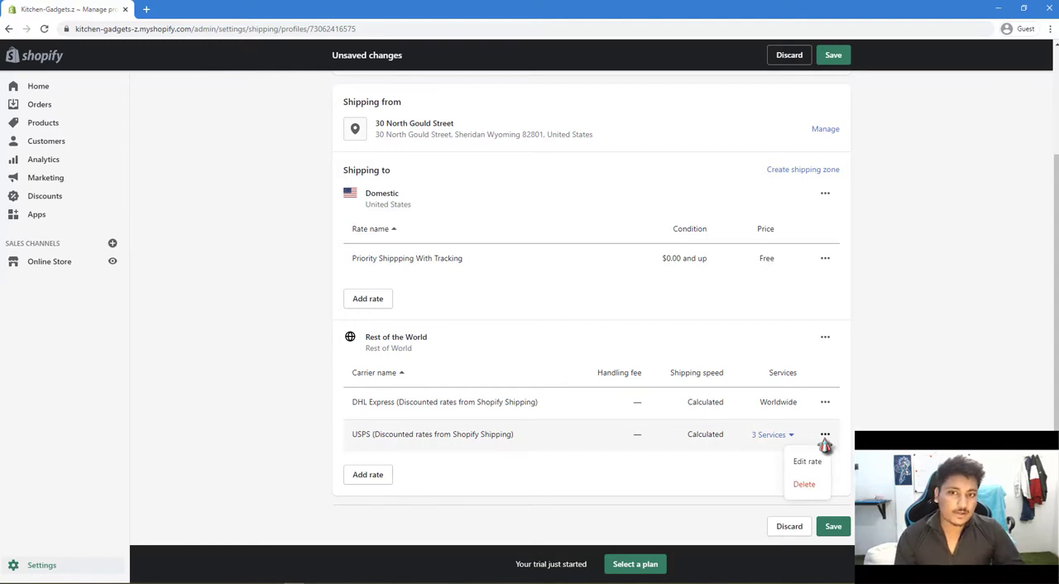
{"action": "left_click", "coordinate": [801, 488]}
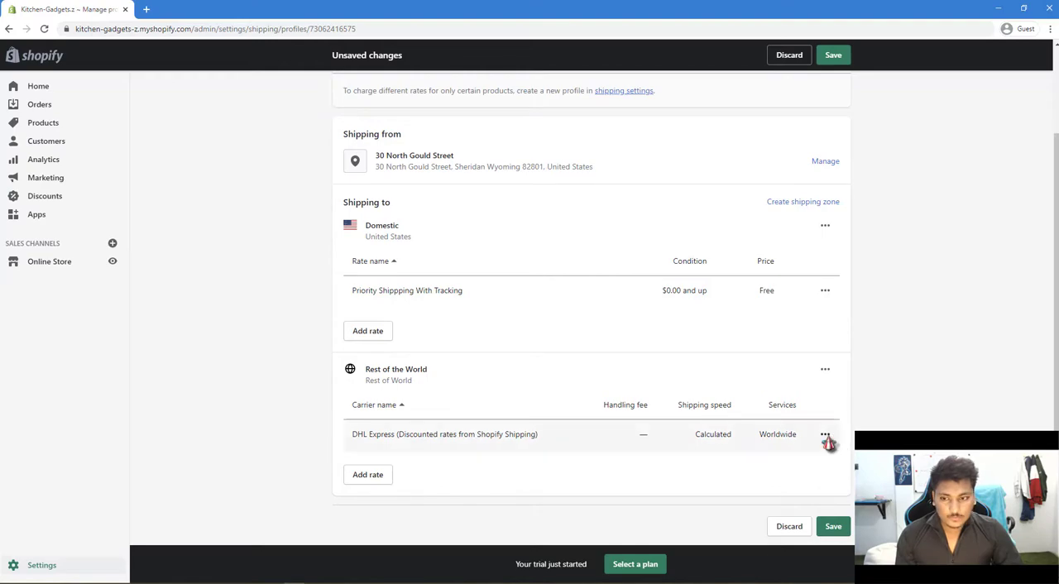
{"action": "left_click", "coordinate": [825, 435]}
{"action": "left_click", "coordinate": [810, 464]}
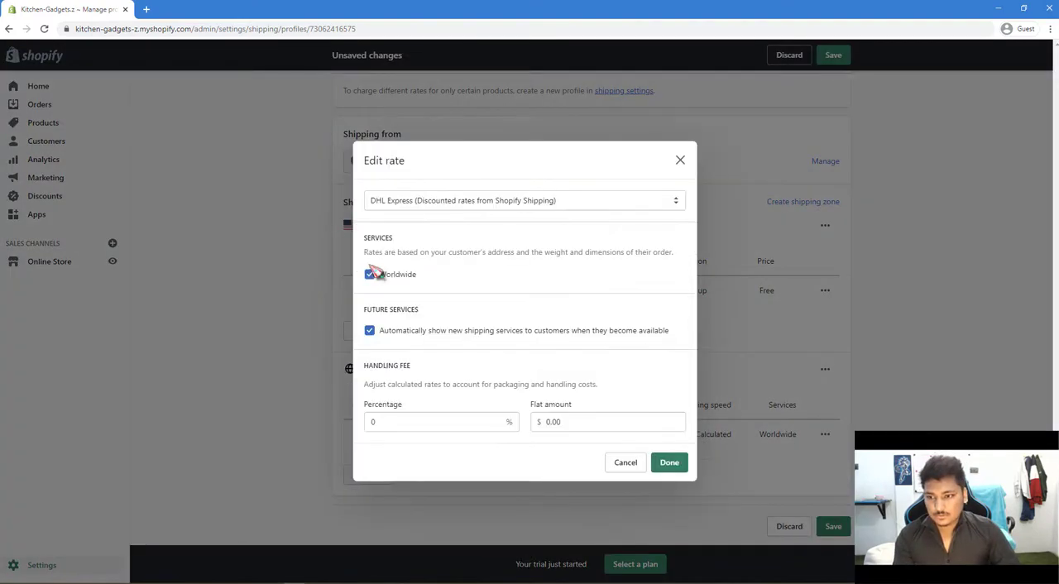
{"action": "left_click", "coordinate": [436, 205]}
{"action": "left_click", "coordinate": [471, 304]}
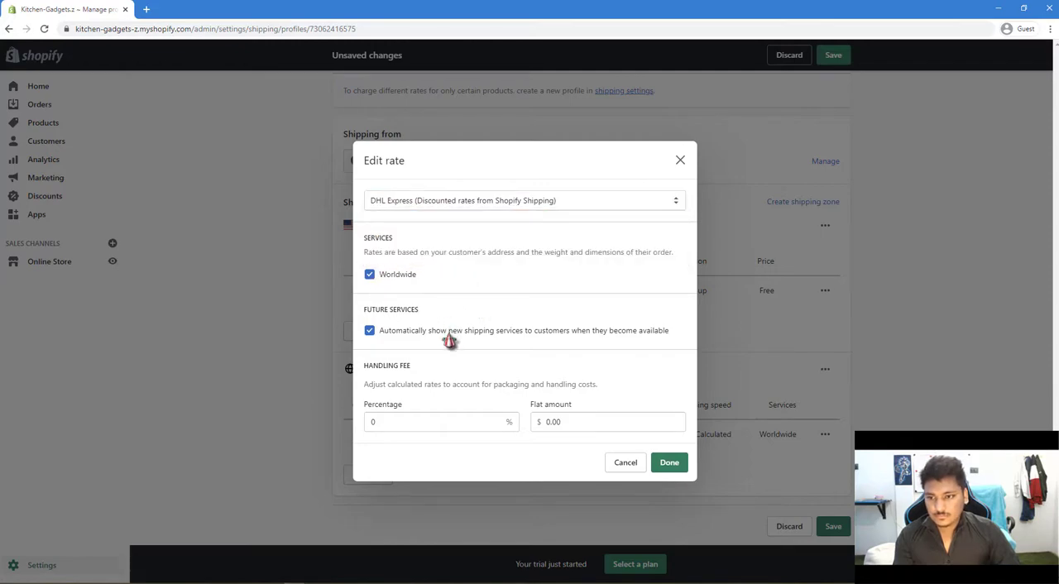
{"action": "left_click", "coordinate": [670, 464]}
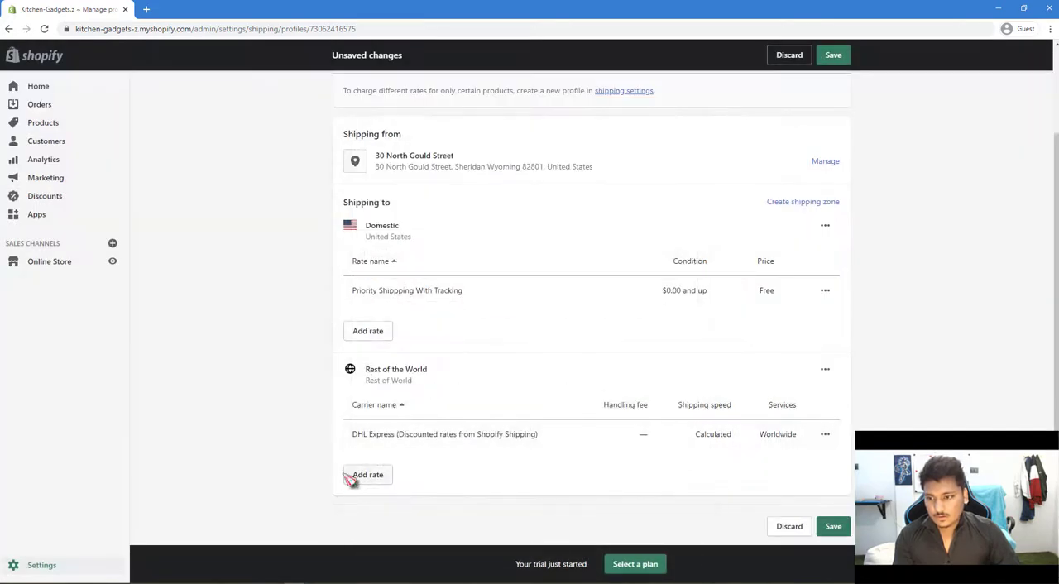
Delete the DHL Express carrier rate from the Rest of the World zone.
{"action": "left_click", "coordinate": [825, 435]}
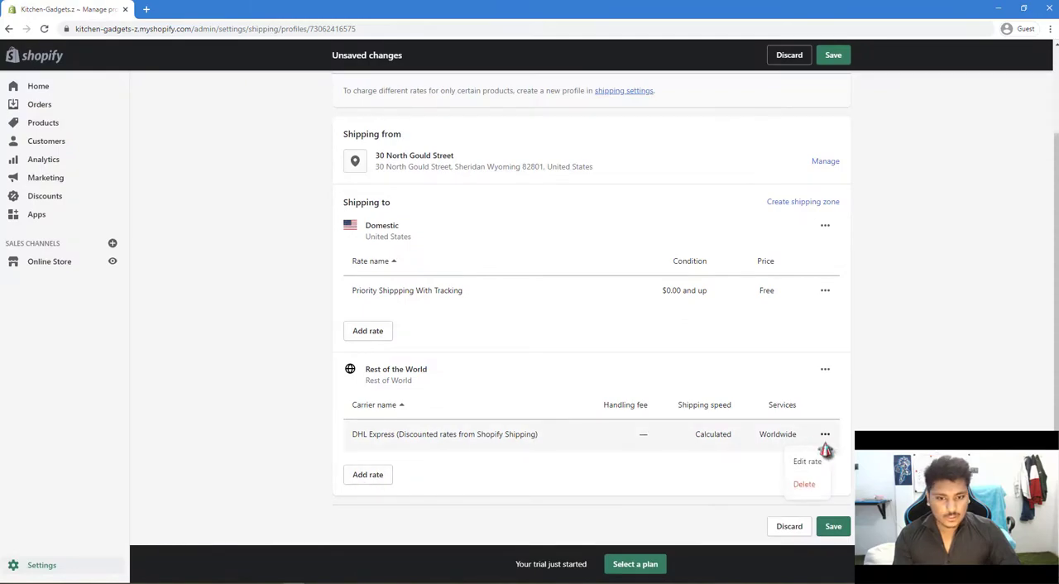
{"action": "left_click", "coordinate": [811, 484]}
Start a self-defined rate for the Rest of the World zone with Custom flat rate (no shipping time) as shipping speed.
{"action": "left_click", "coordinate": [380, 478]}
{"action": "left_click", "coordinate": [431, 312]}
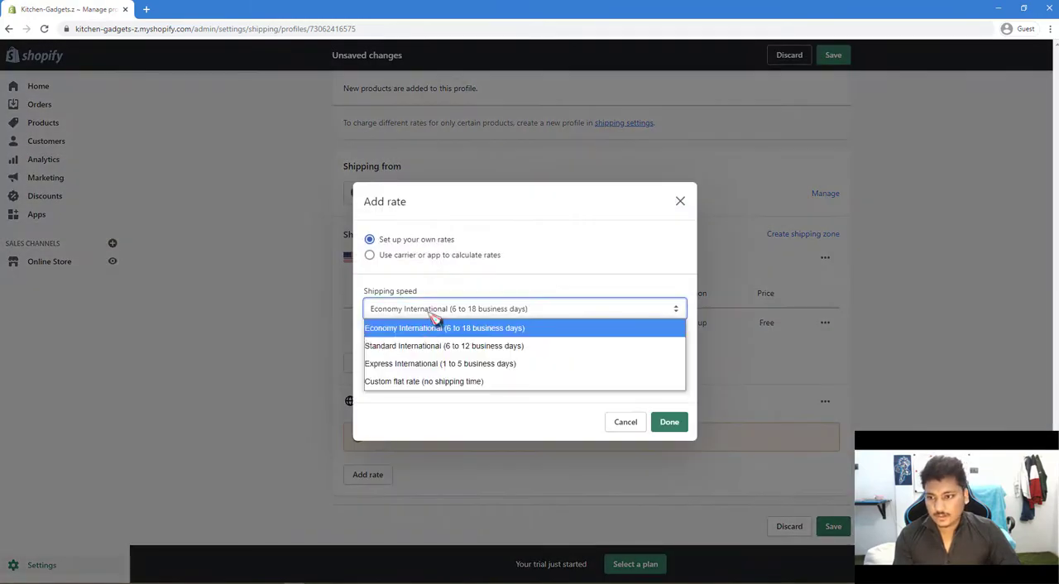
{"action": "left_click", "coordinate": [424, 364]}
{"action": "left_click", "coordinate": [427, 257]}
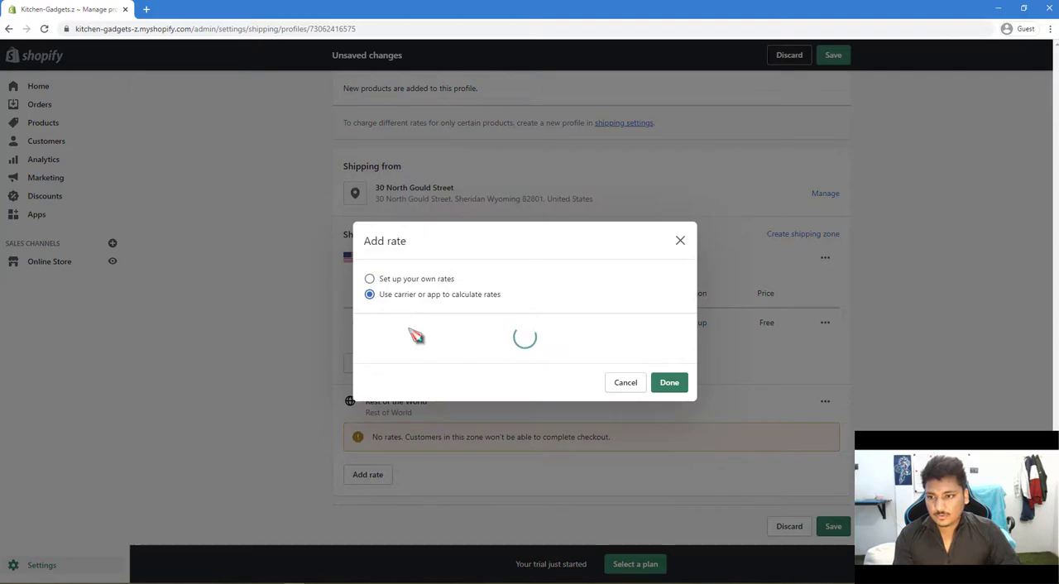
{"action": "left_click", "coordinate": [414, 166]}
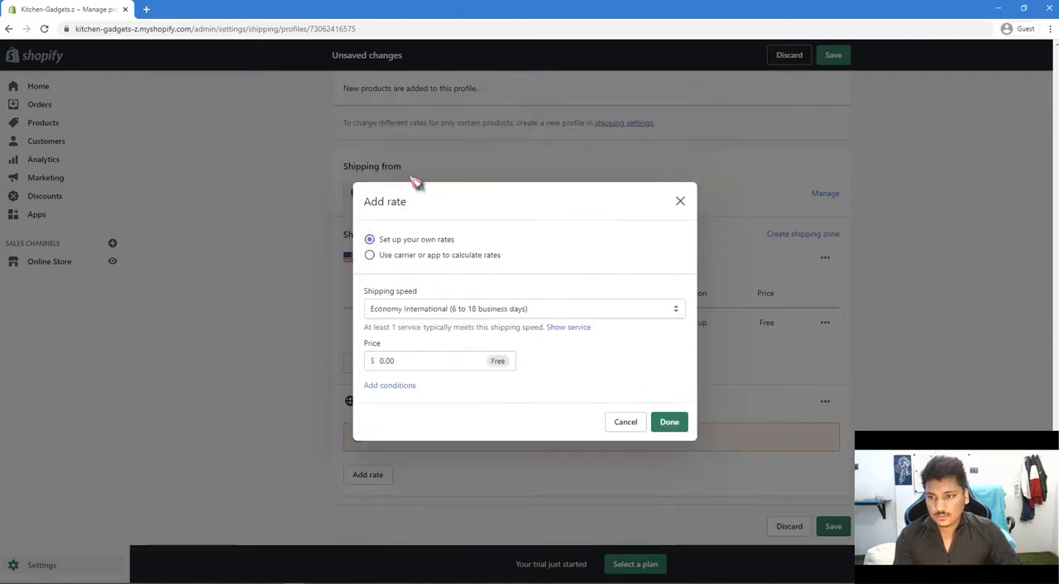
{"action": "left_click", "coordinate": [402, 357]}
{"action": "left_click", "coordinate": [433, 309]}
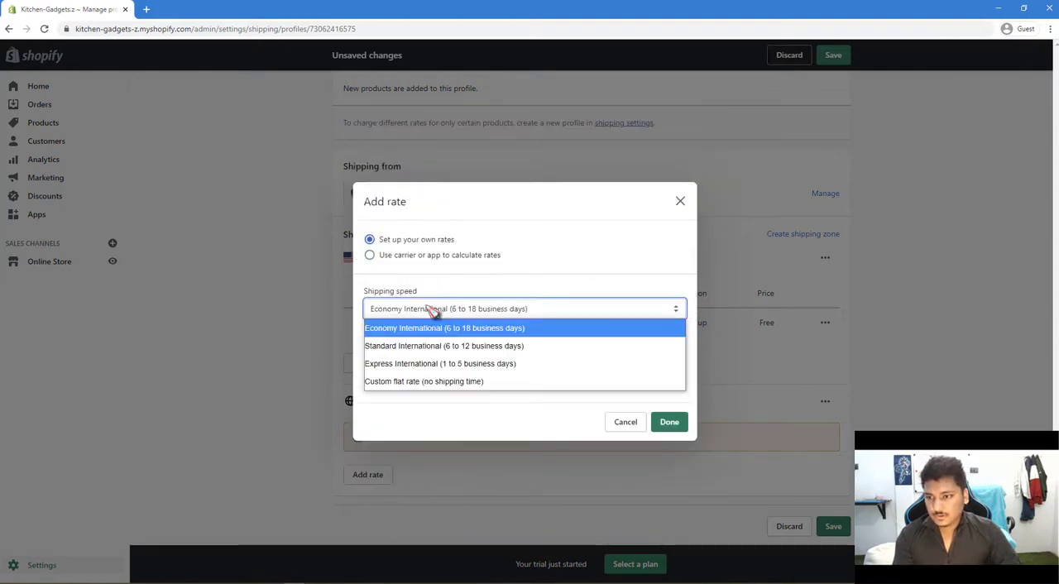
{"action": "left_click", "coordinate": [433, 382]}
Name the new Rest of the World rate "Priority Shipping with Tracking".
{"action": "left_click", "coordinate": [407, 352]}
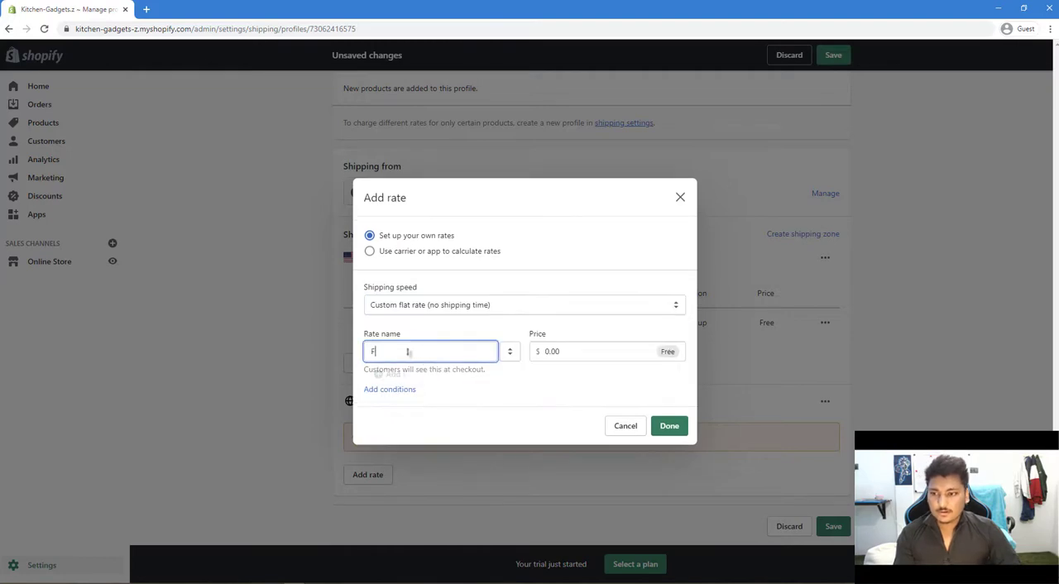
{"action": "type", "text": "F"}
{"action": "key", "text": "BackSpace"}
{"action": "type", "text": "Pr"}
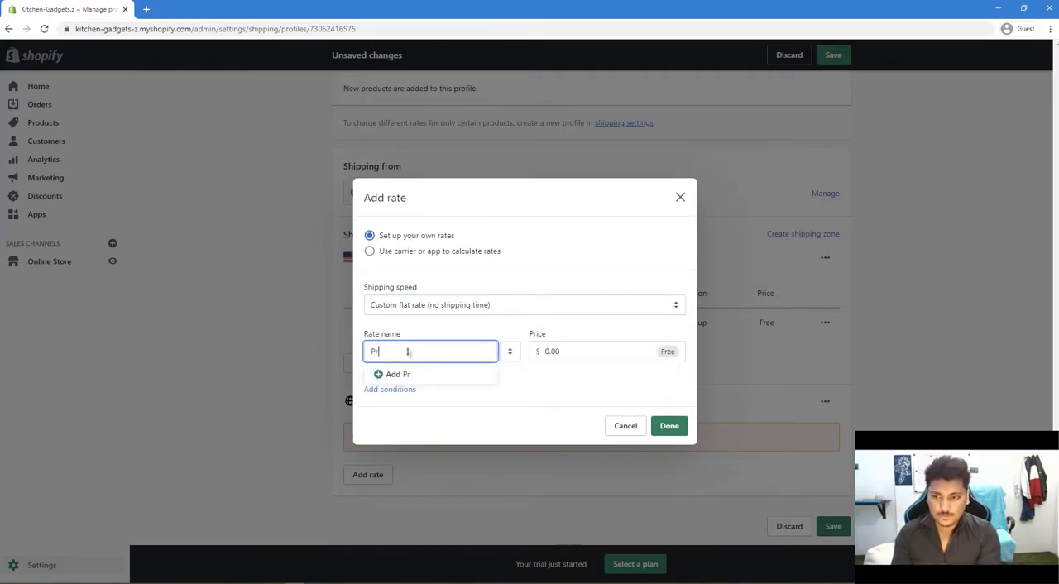
{"action": "type", "text": "ioriyt"}
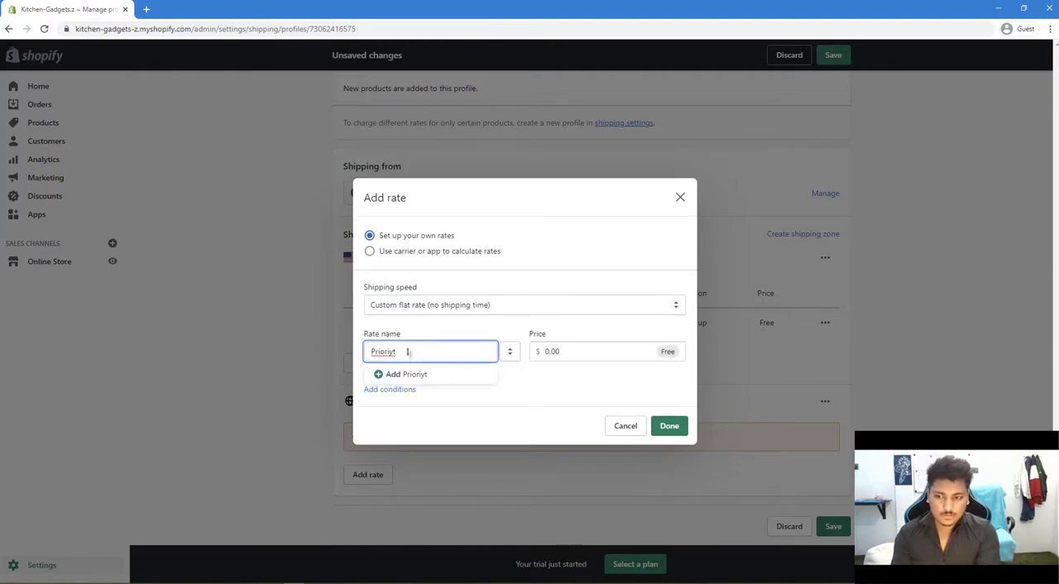
{"action": "key", "text": "BackSpace"}
{"action": "key", "text": "BackSpace"}
{"action": "type", "text": "ty Shipping with P"}
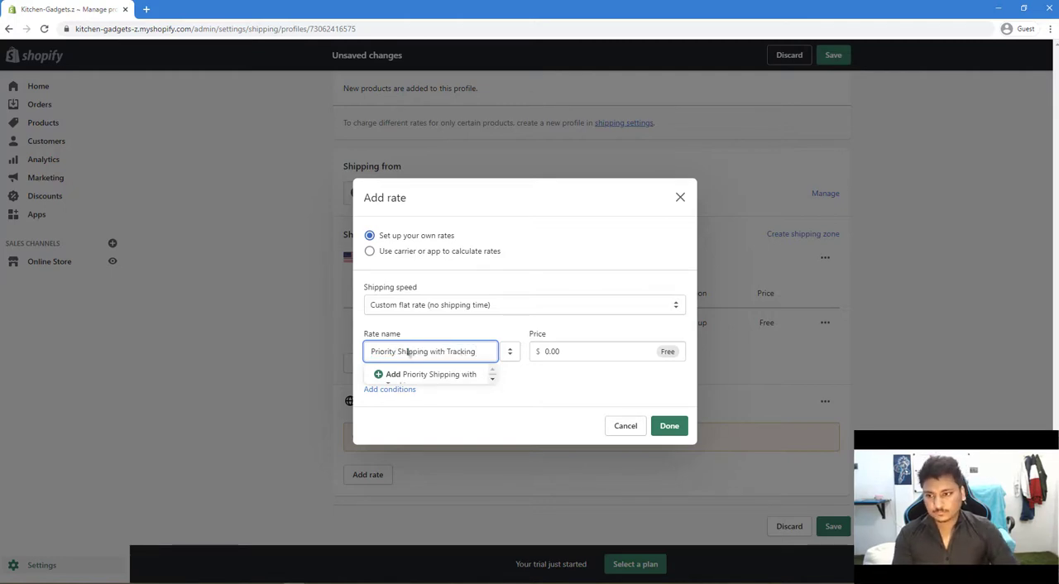
{"action": "left_click", "coordinate": [414, 375]}
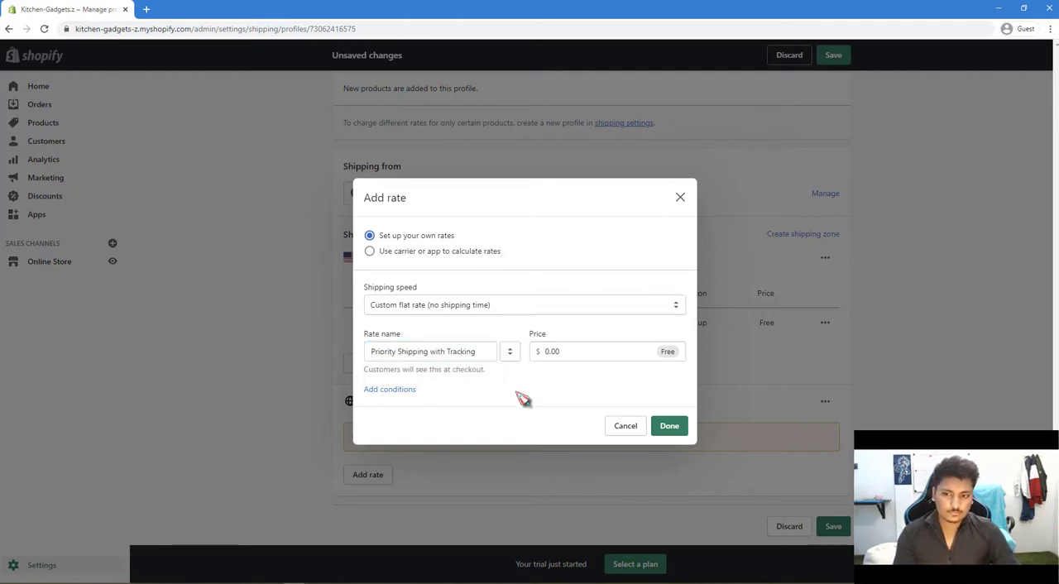
Add the free Priority Shipping with Tracking rate to the Rest of the World zone and save the shipping profile.
{"action": "left_click", "coordinate": [416, 389]}
{"action": "left_click", "coordinate": [422, 389]}
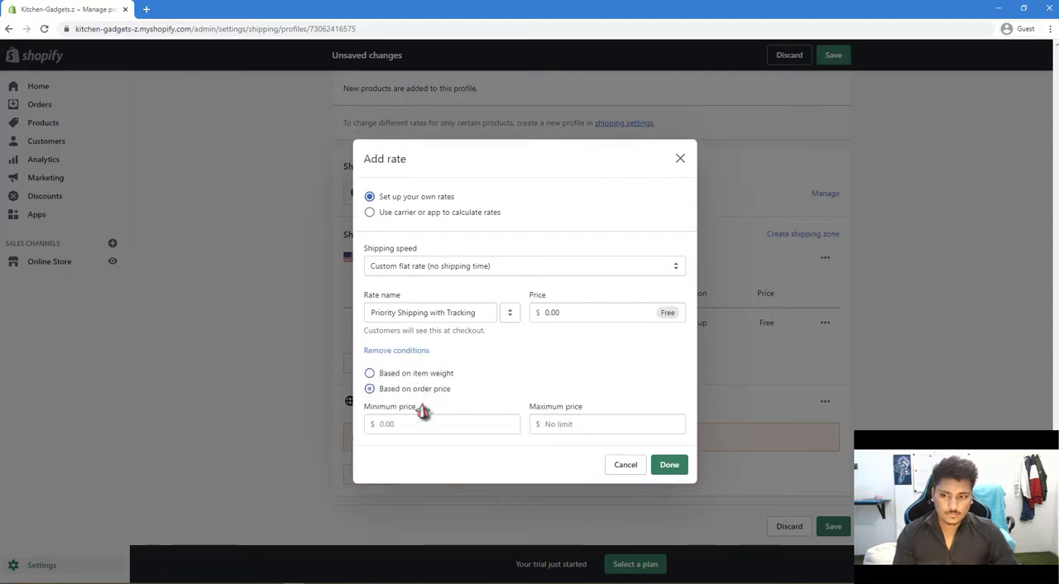
{"action": "left_click", "coordinate": [669, 464]}
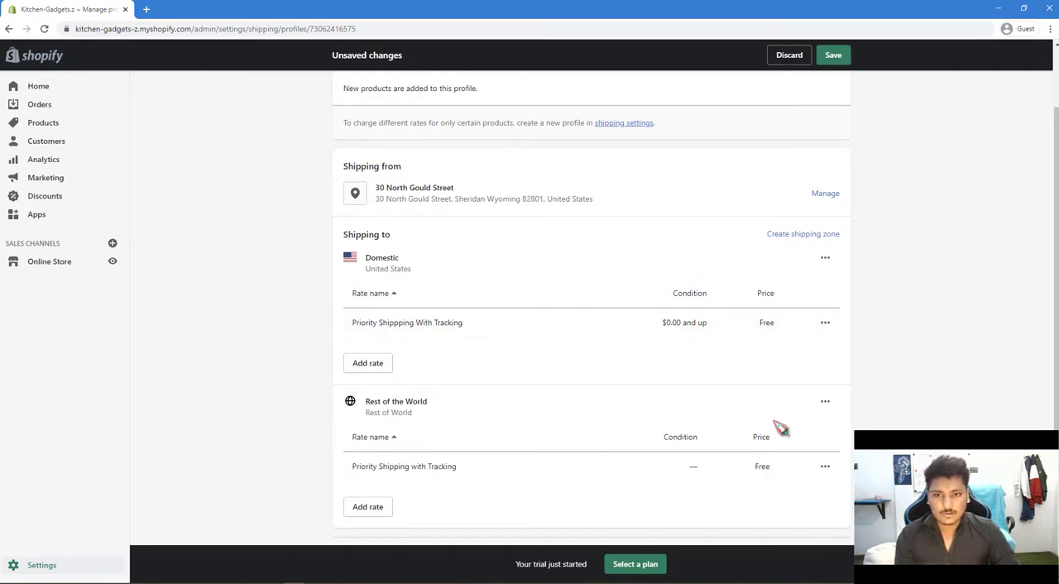
{"action": "scroll", "coordinate": [790, 442], "scroll_direction": "down", "scroll_amount": 1}
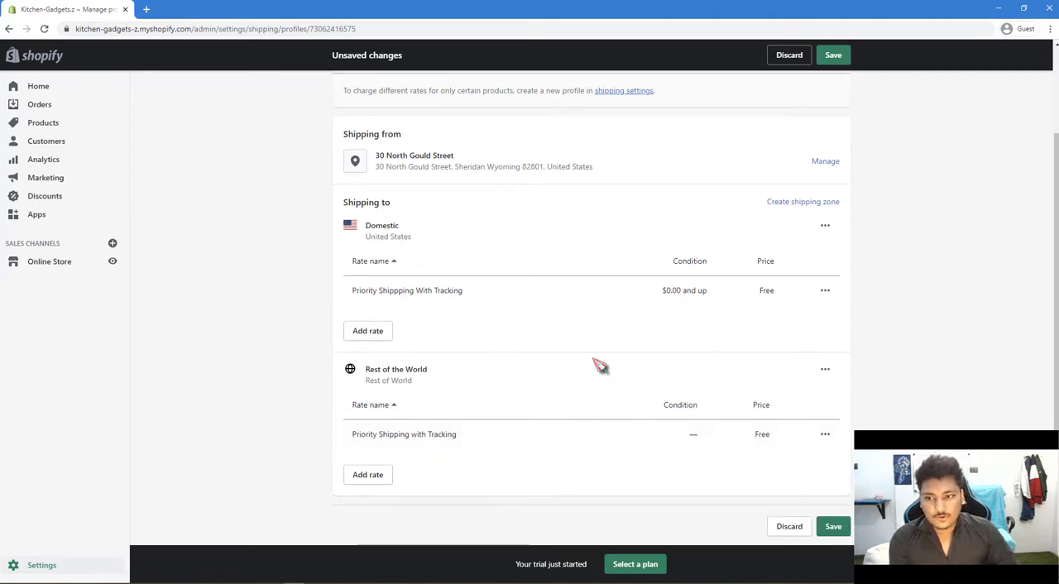
{"action": "left_click", "coordinate": [833, 528]}
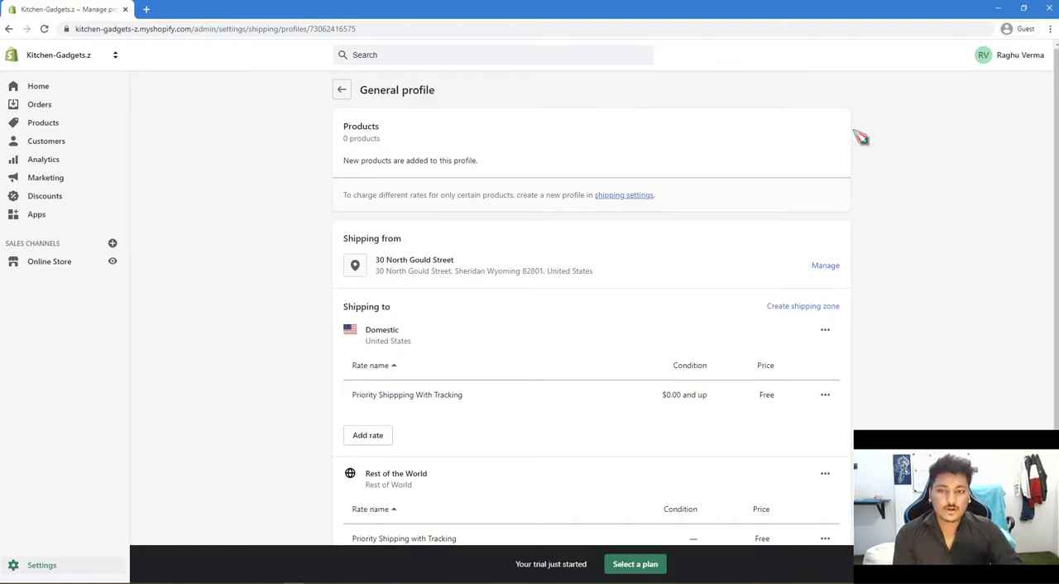
Create a shipping zone named "UK" that covers the United Kingdom.
{"action": "left_click", "coordinate": [825, 308]}
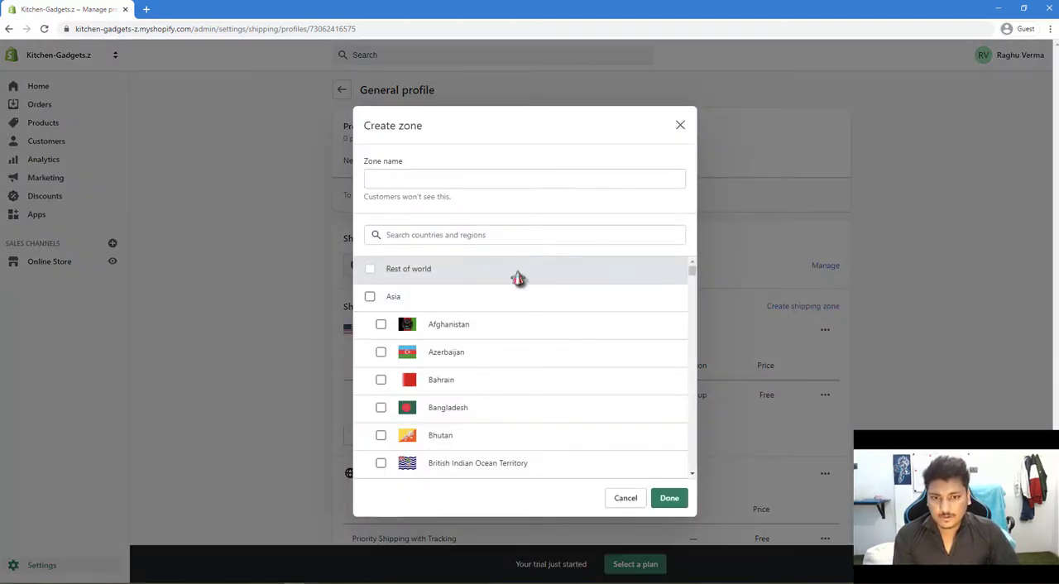
{"action": "left_click", "coordinate": [463, 173]}
{"action": "left_click", "coordinate": [466, 233]}
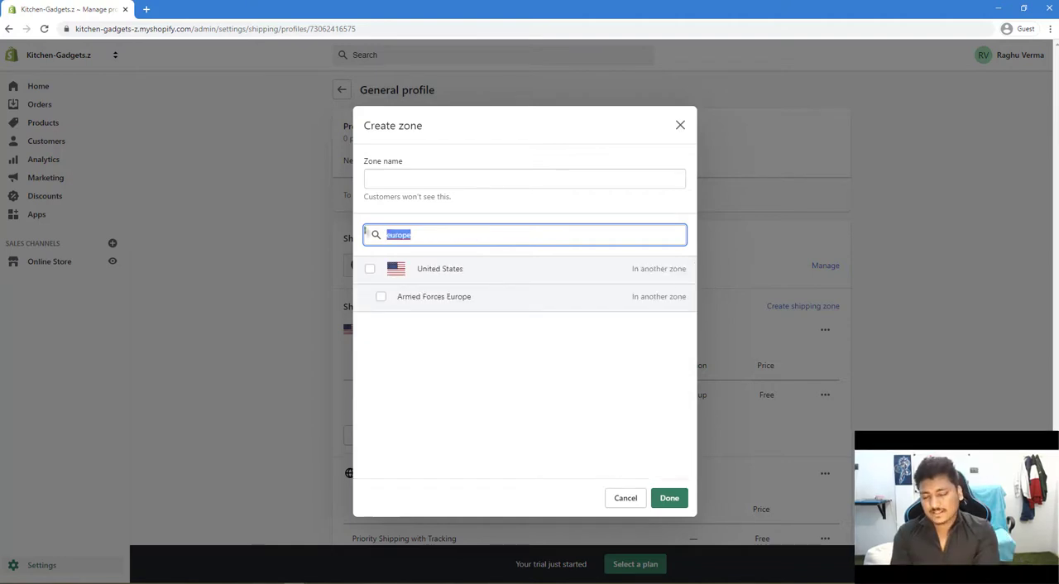
{"action": "type", "text": "u"}
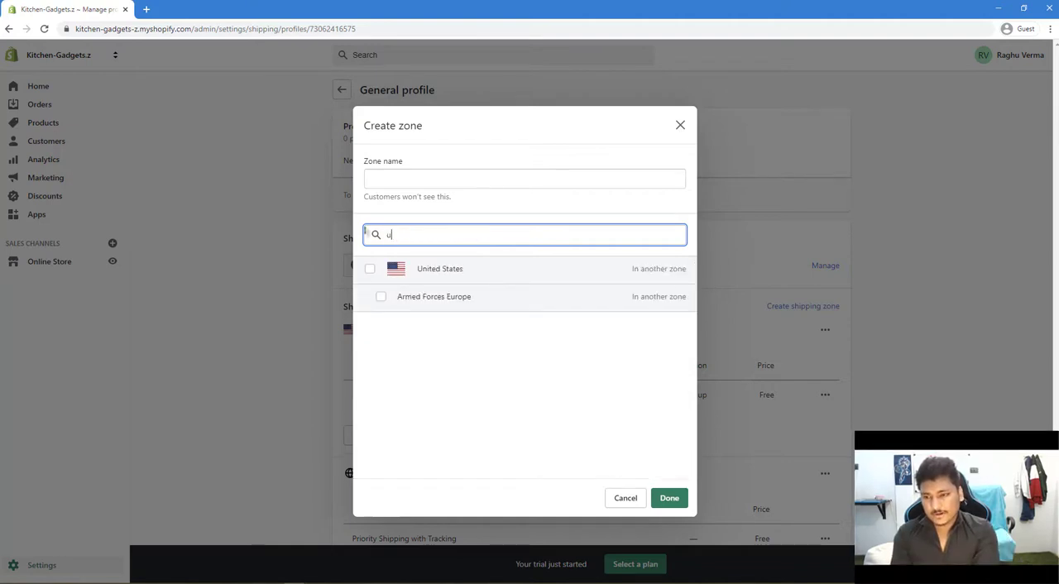
{"action": "type", "text": "nited kin"}
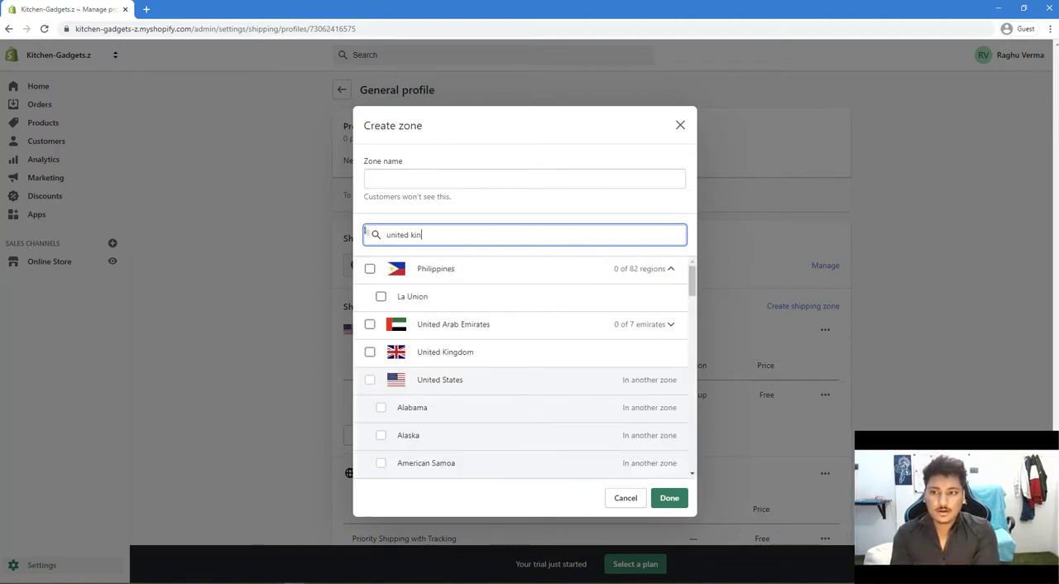
{"action": "type", "text": "gdom"}
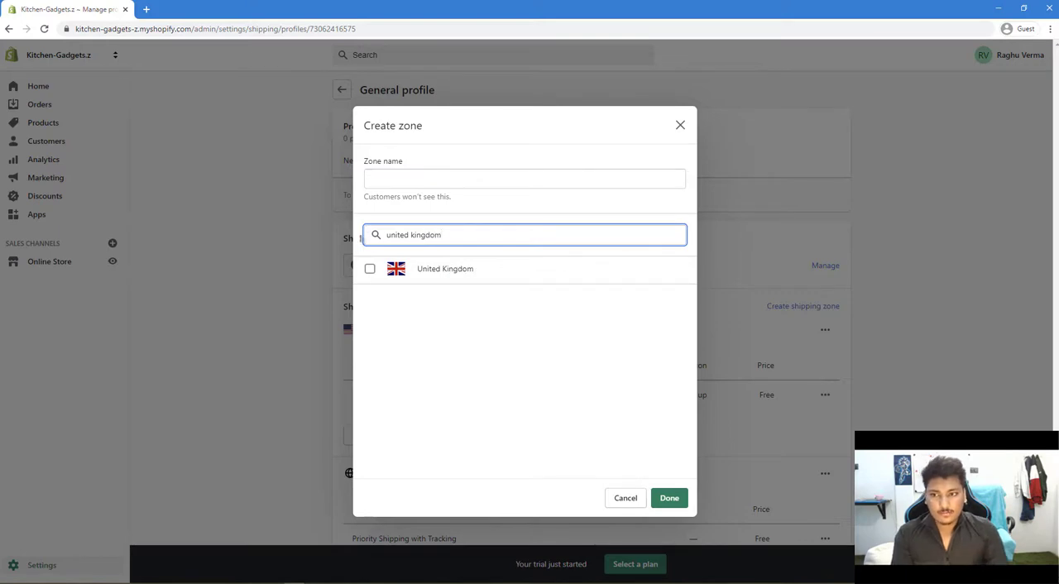
{"action": "left_click", "coordinate": [370, 268]}
{"action": "left_click", "coordinate": [404, 181]}
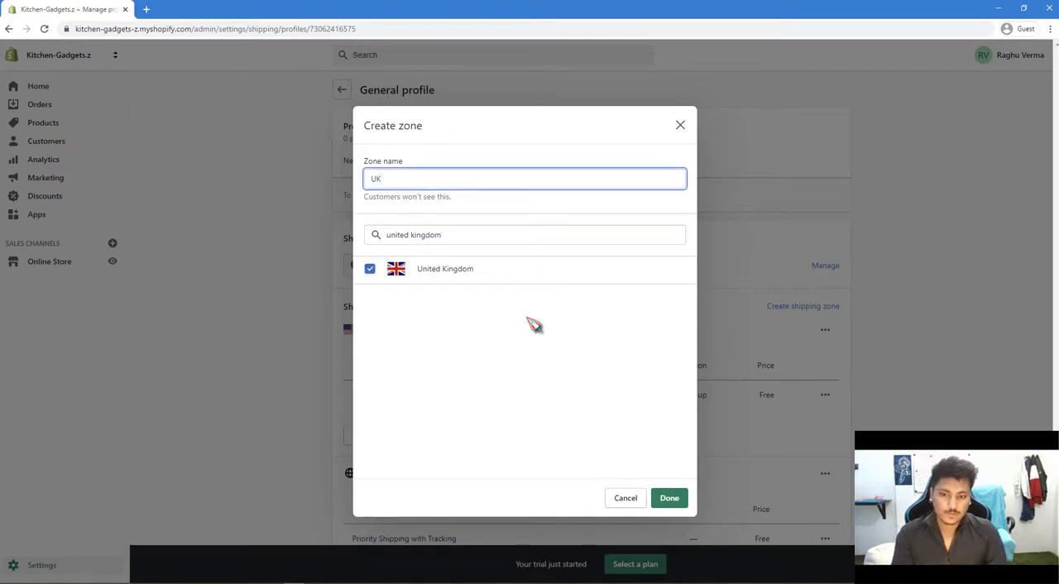
{"action": "left_click", "coordinate": [674, 499]}
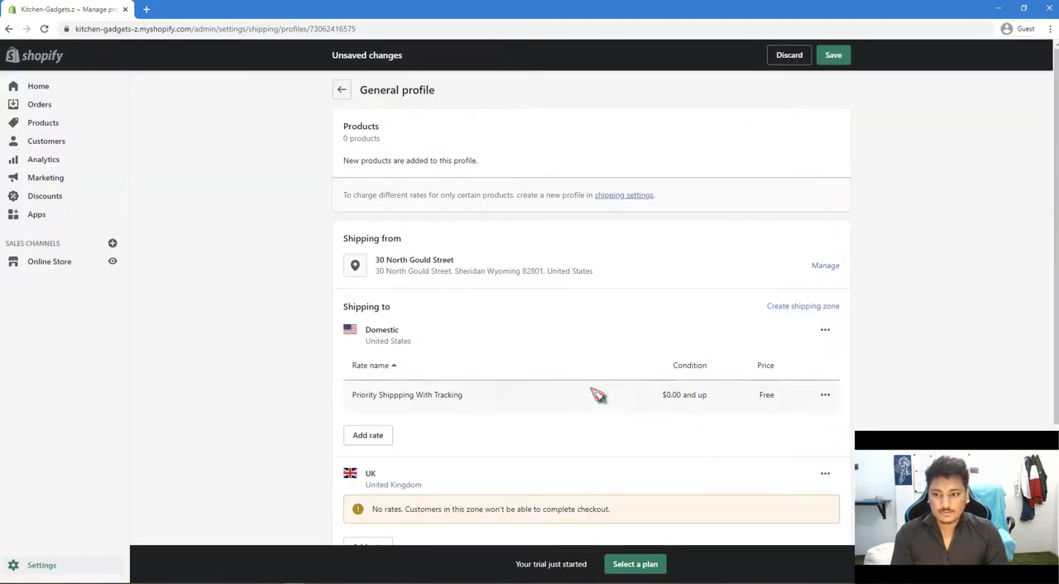
Start a Custom flat rate (no shipping time) for the UK zone and name it "Priority Shipping with Tracking".
{"action": "scroll", "coordinate": [598, 395], "scroll_direction": "down", "scroll_amount": 3}
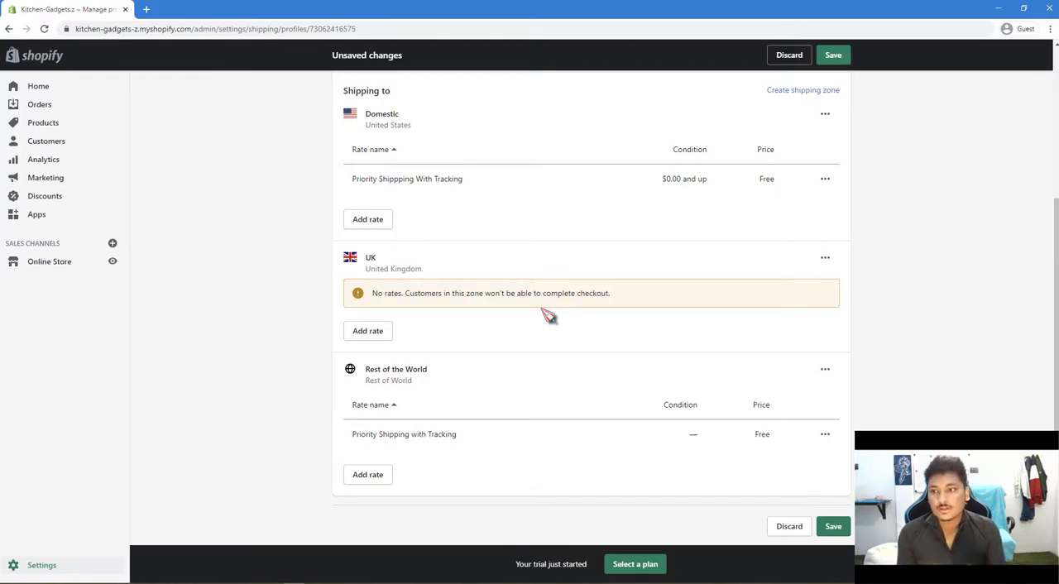
{"action": "left_click", "coordinate": [367, 331]}
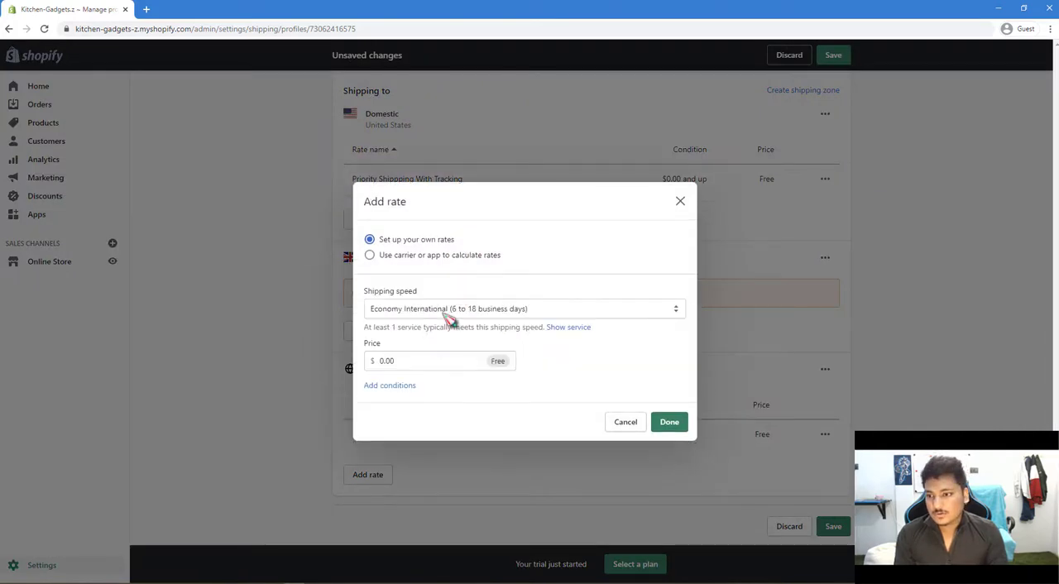
{"action": "left_click", "coordinate": [451, 313]}
{"action": "left_click", "coordinate": [464, 383]}
{"action": "left_click", "coordinate": [411, 350]}
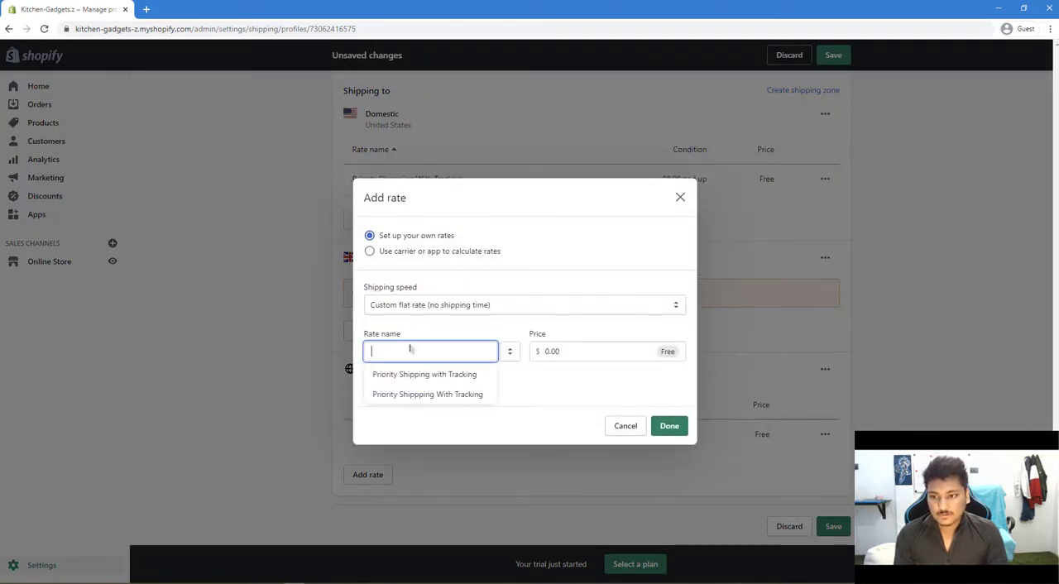
{"action": "left_click", "coordinate": [425, 375]}
Set the UK rate's price to $5.00 and add the rate to the zone.
{"action": "double_click", "coordinate": [546, 351]}
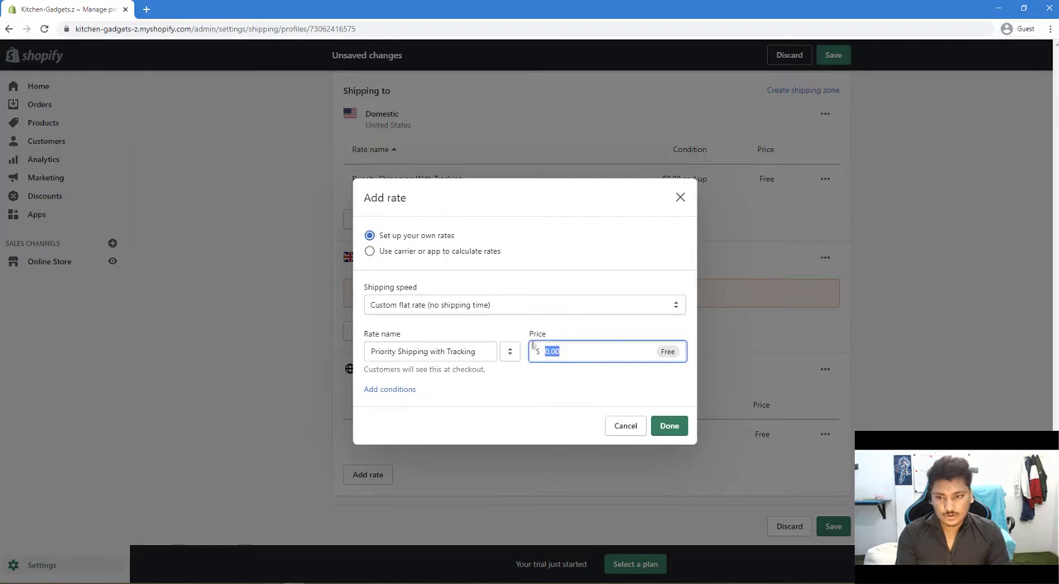
{"action": "type", "text": "5.00"}
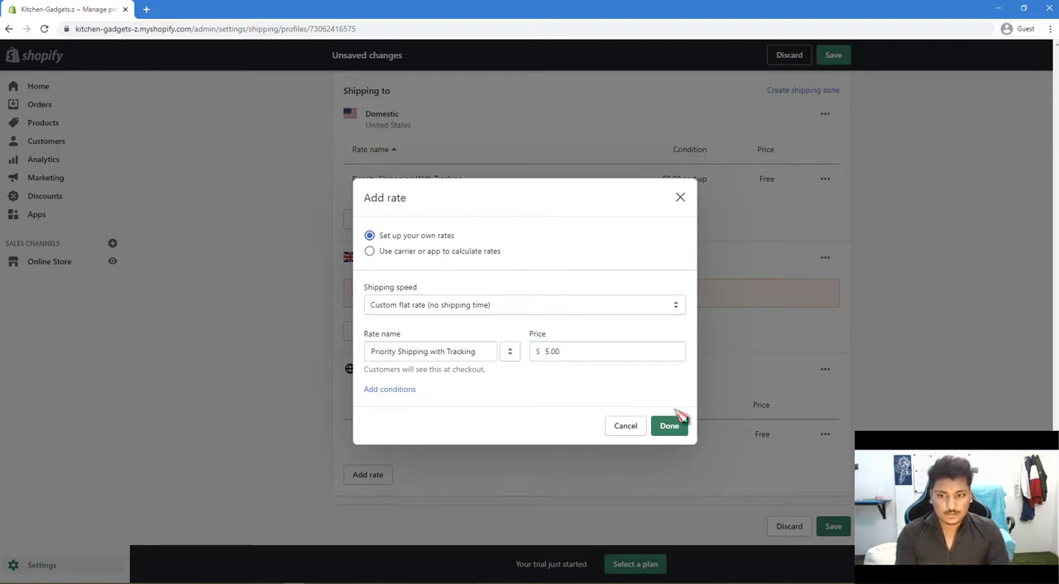
{"action": "left_click", "coordinate": [670, 426]}
{"action": "double_click", "coordinate": [646, 411]}
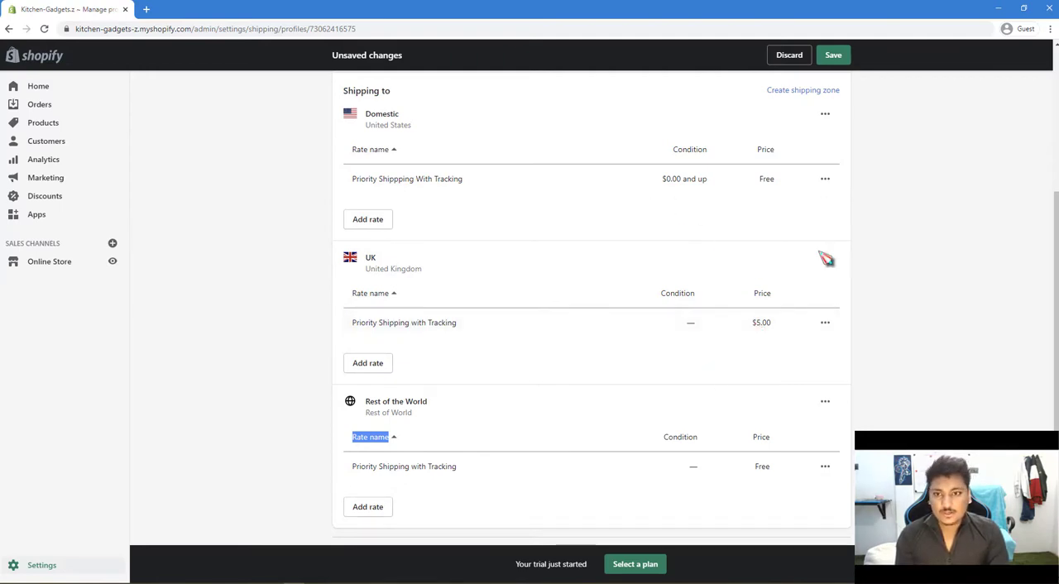
Save the general shipping profile and return to the settings overview.
{"action": "scroll", "coordinate": [790, 194], "scroll_direction": "up", "scroll_amount": 3}
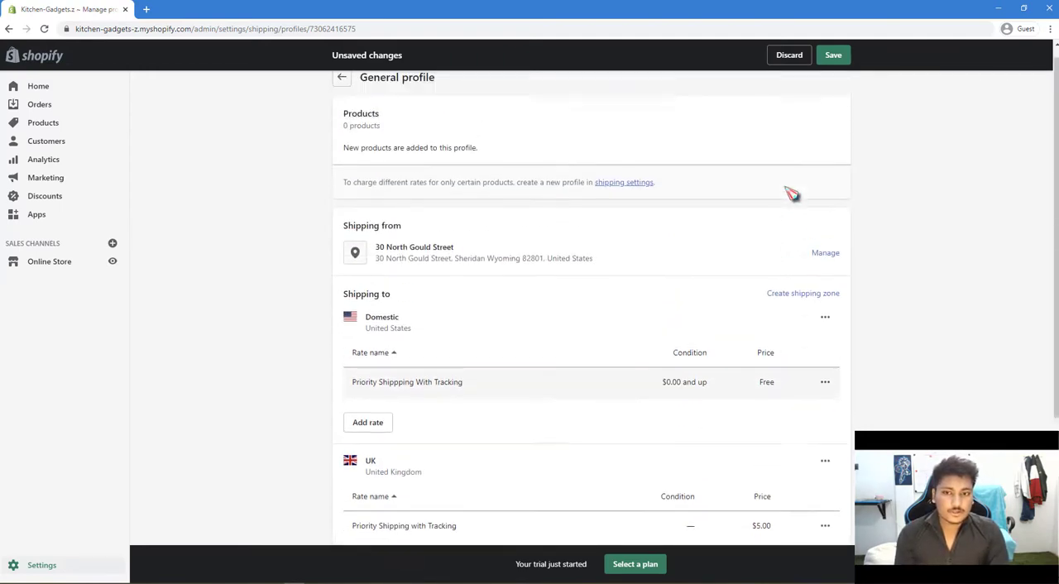
{"action": "left_click", "coordinate": [834, 57]}
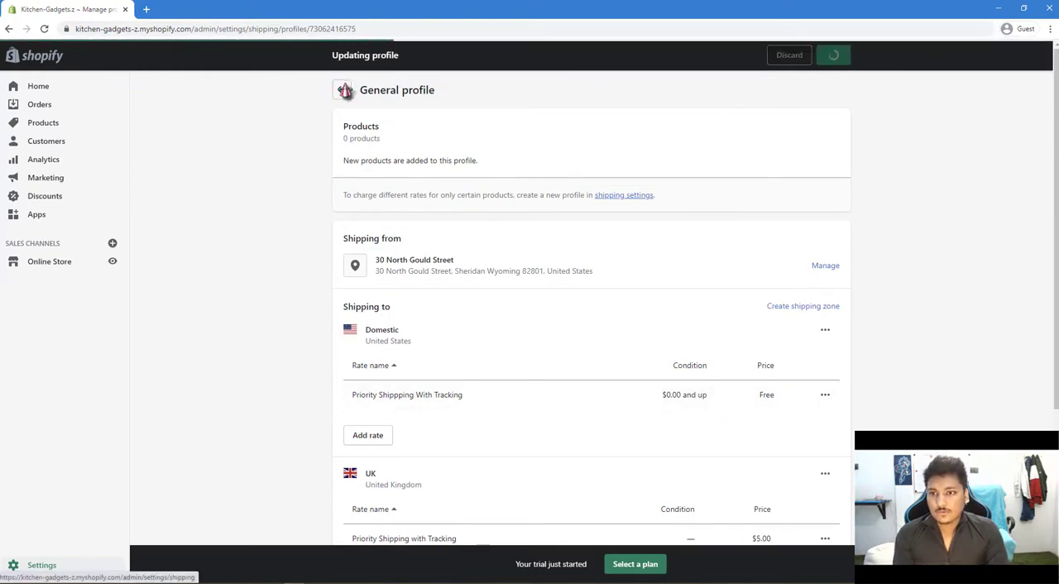
{"action": "left_click", "coordinate": [346, 90]}
{"action": "left_click", "coordinate": [345, 90]}
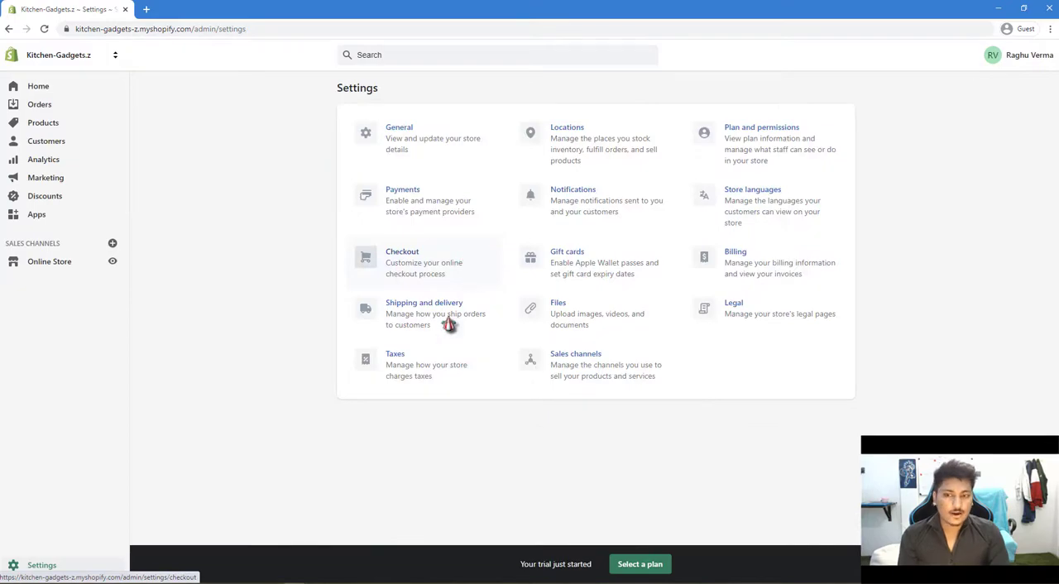
Open the store's tax settings, enable "All prices include tax" and review the other tax calculation options.
{"action": "left_click", "coordinate": [406, 361]}
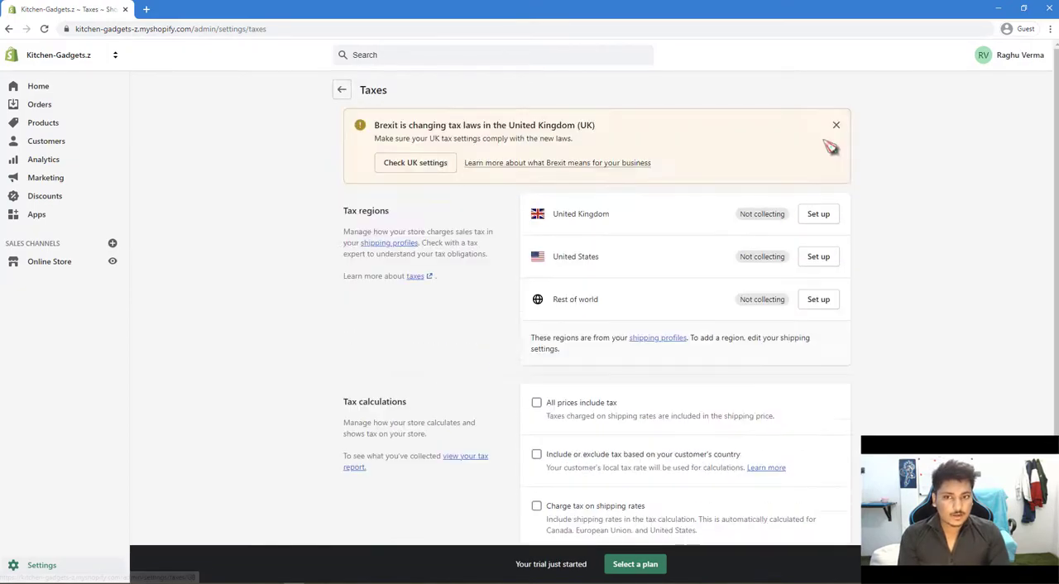
{"action": "left_click", "coordinate": [549, 406]}
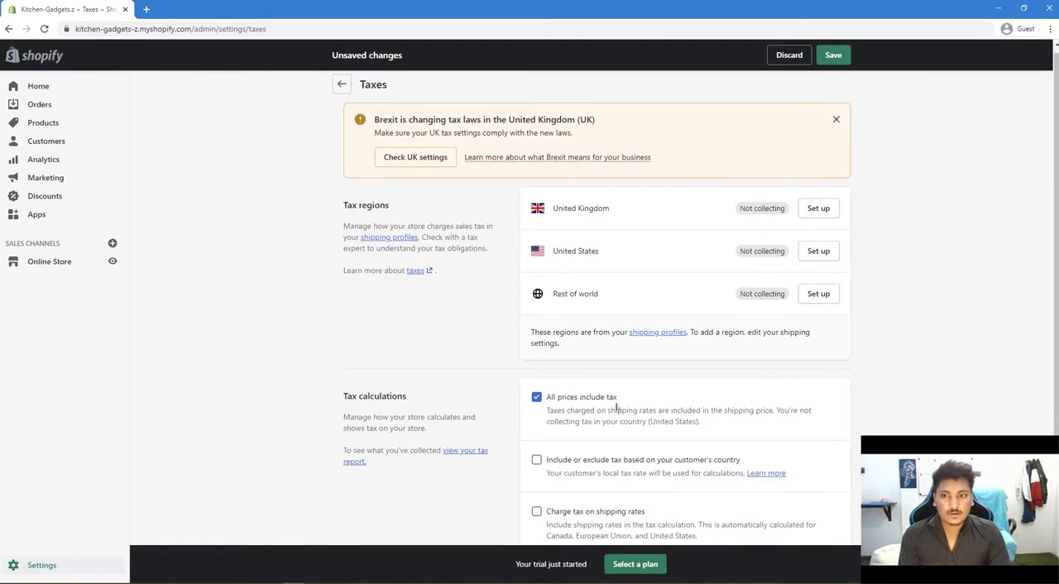
{"action": "scroll", "coordinate": [614, 413], "scroll_direction": "down", "scroll_amount": 1}
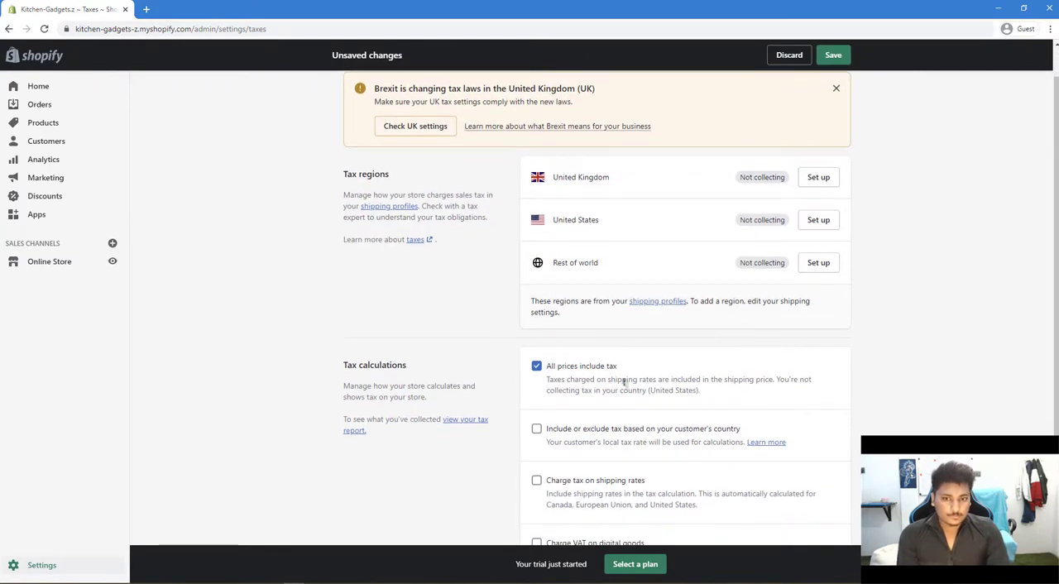
{"action": "scroll", "coordinate": [632, 374], "scroll_direction": "down", "scroll_amount": 2}
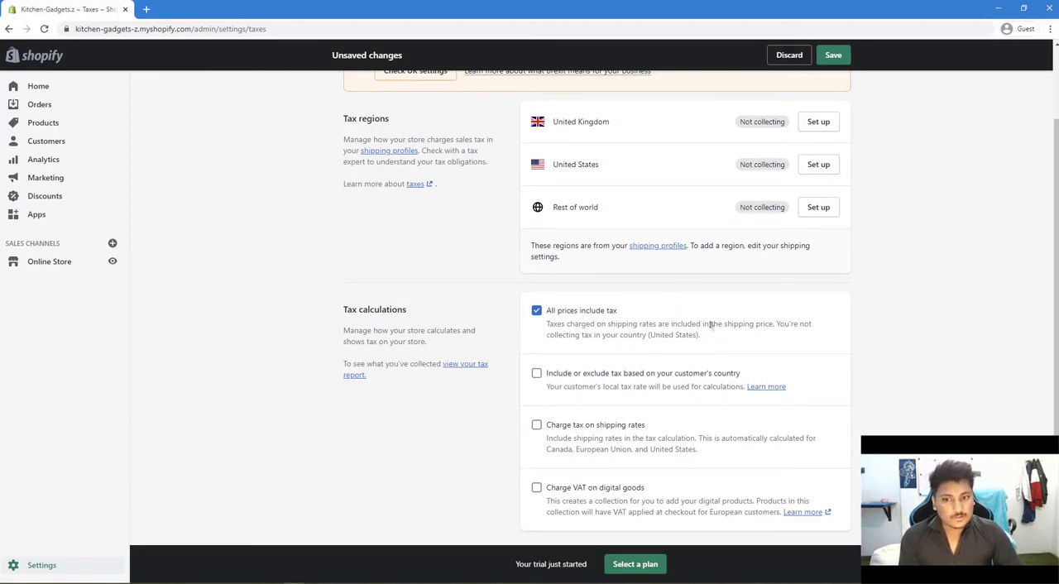
{"action": "scroll", "coordinate": [775, 324], "scroll_direction": "up", "scroll_amount": 1}
{"action": "scroll", "coordinate": [776, 324], "scroll_direction": "down", "scroll_amount": 2}
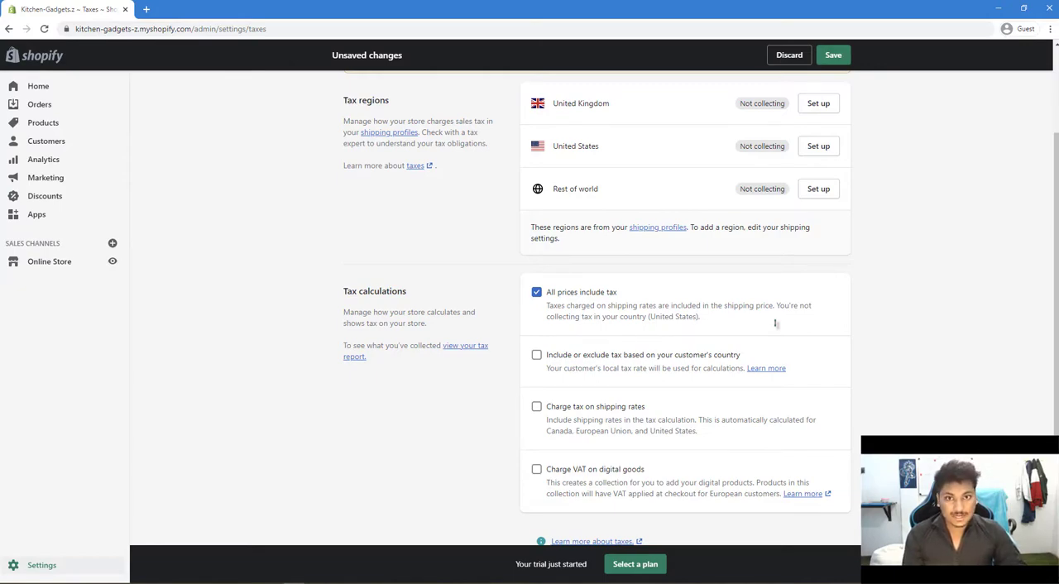
{"action": "scroll", "coordinate": [778, 326], "scroll_direction": "up", "scroll_amount": 3}
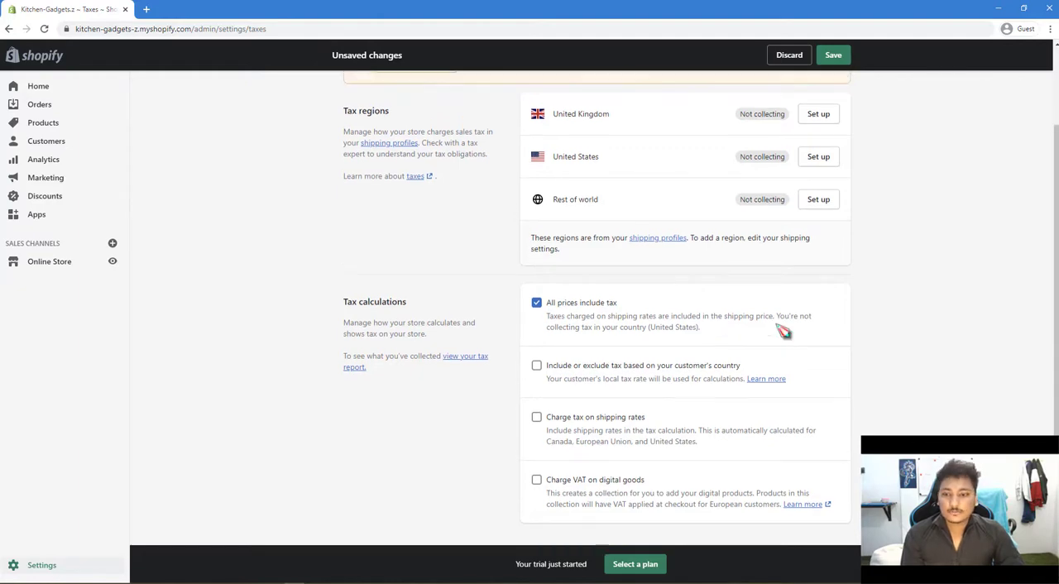
Look at the sales tax setup for the United States and return to the tax settings.
{"action": "left_click", "coordinate": [826, 258]}
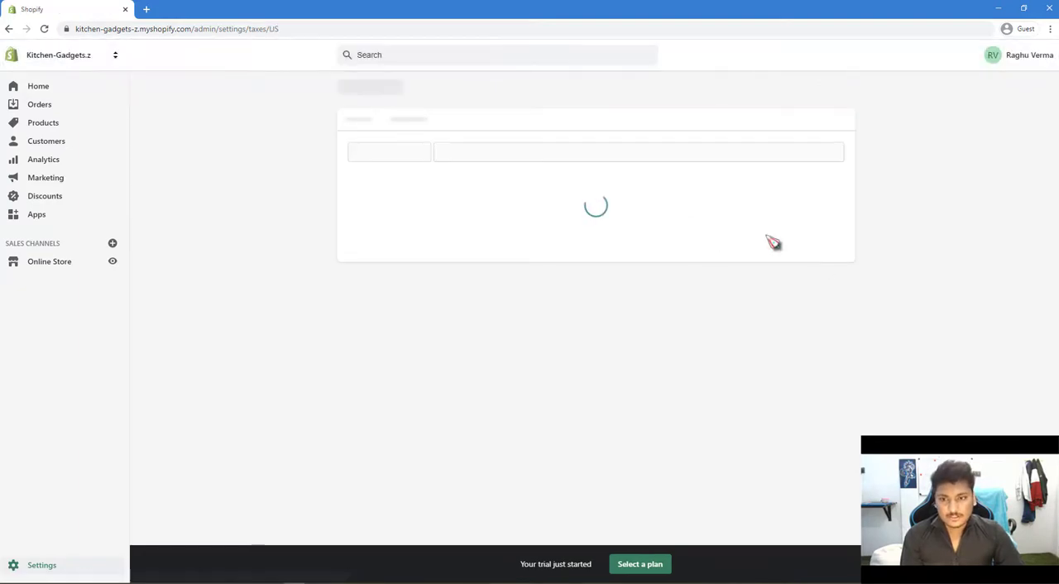
{"action": "scroll", "coordinate": [675, 326], "scroll_direction": "down", "scroll_amount": 1}
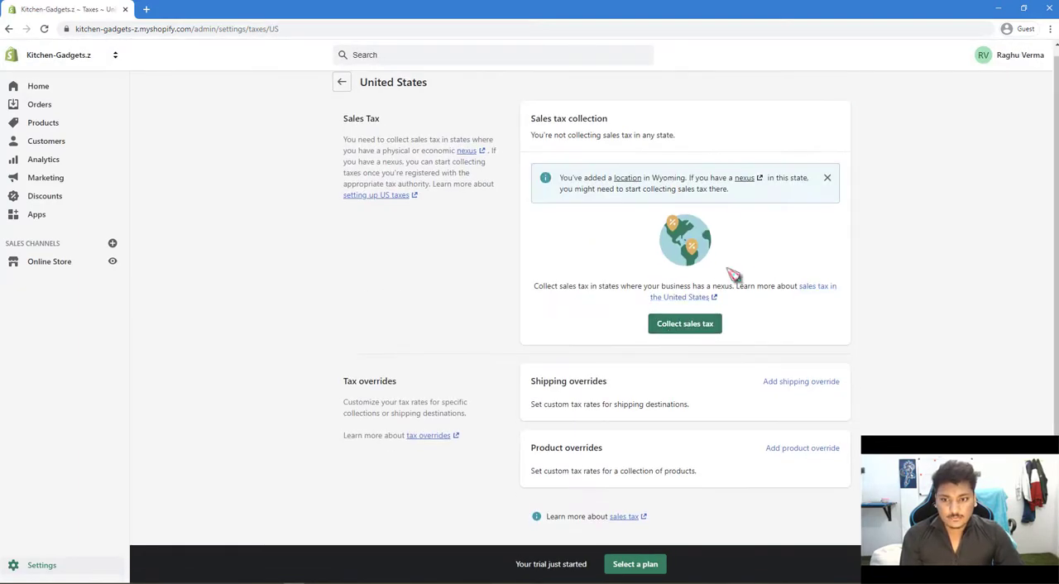
{"action": "left_click", "coordinate": [340, 86]}
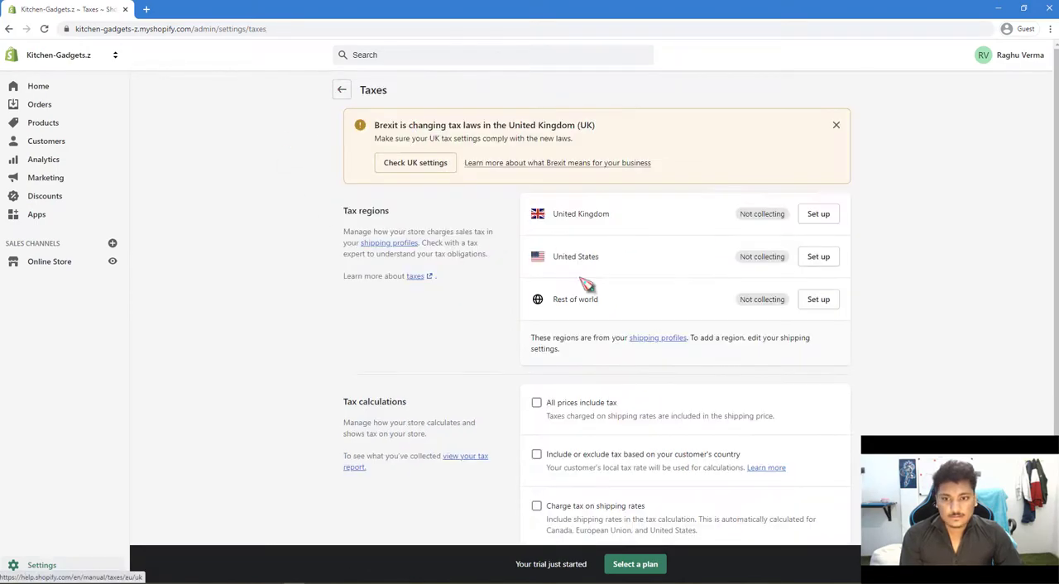
Set all prices to include tax and save the tax settings.
{"action": "left_click", "coordinate": [571, 403]}
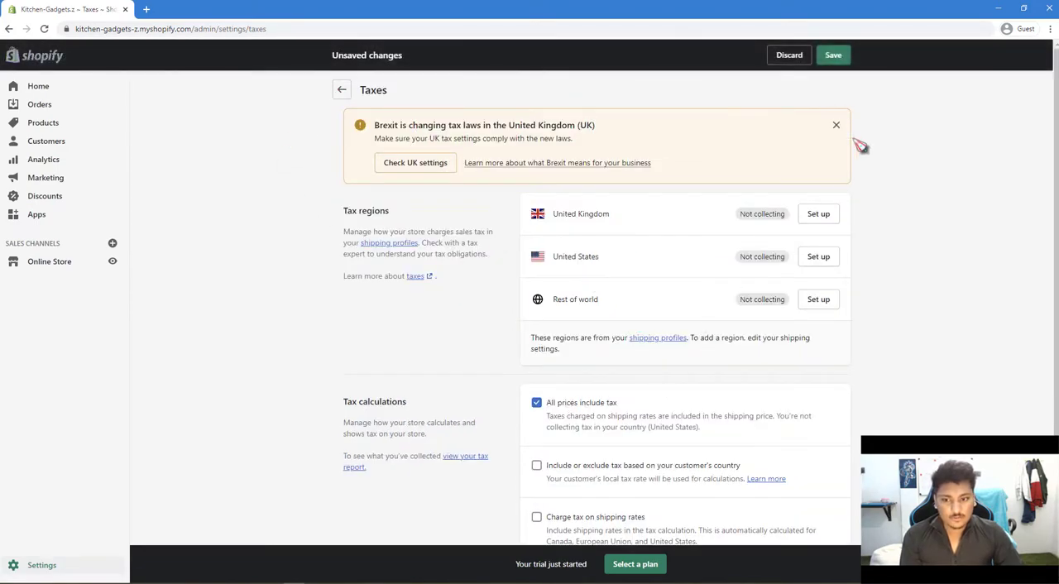
{"action": "left_click", "coordinate": [836, 56]}
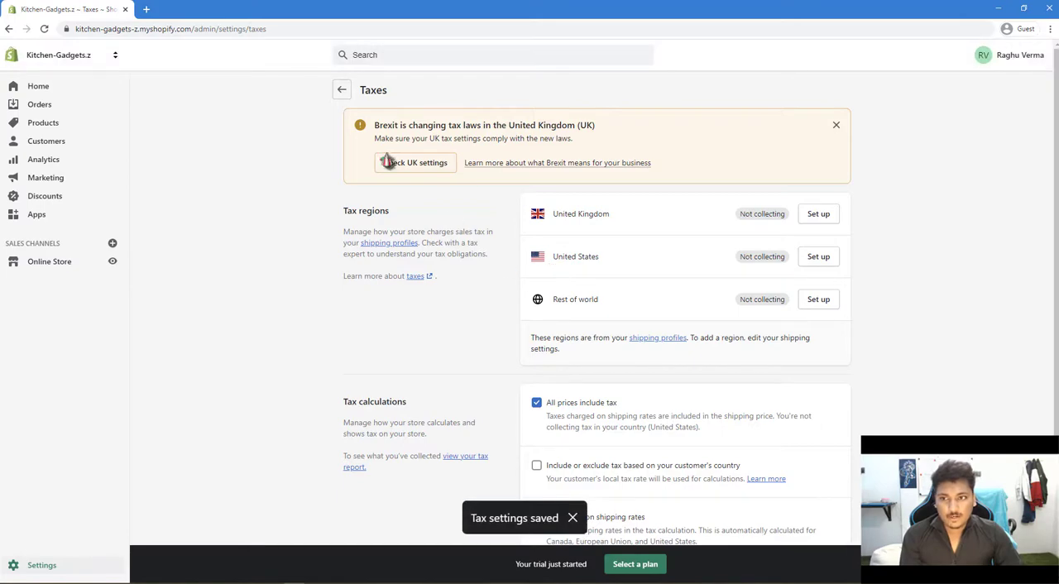
{"action": "left_click", "coordinate": [342, 90]}
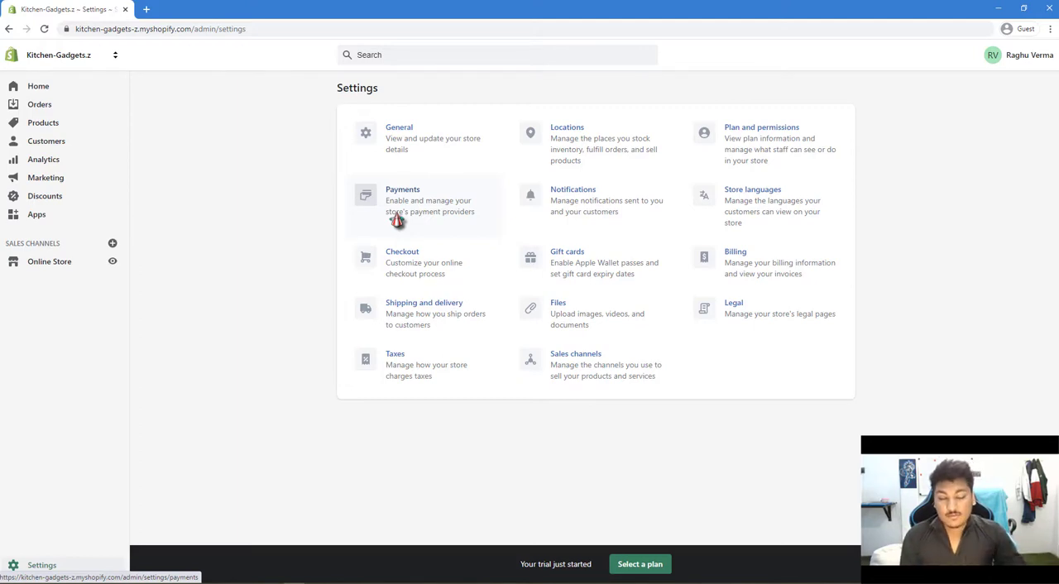
View the store's locations and the blank form for adding a location, and return to the settings overview.
{"action": "left_click", "coordinate": [561, 163]}
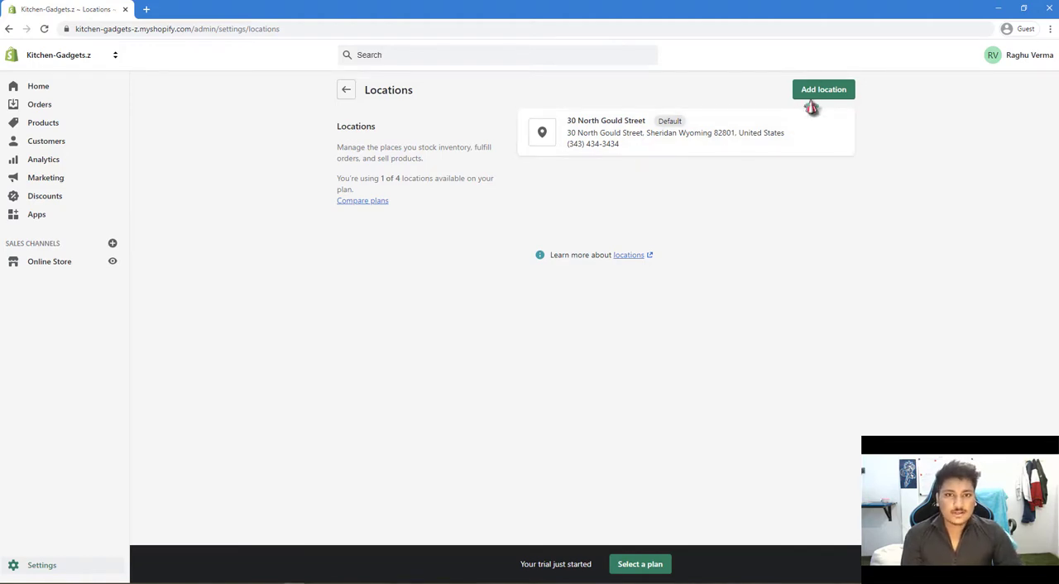
{"action": "left_click", "coordinate": [837, 93]}
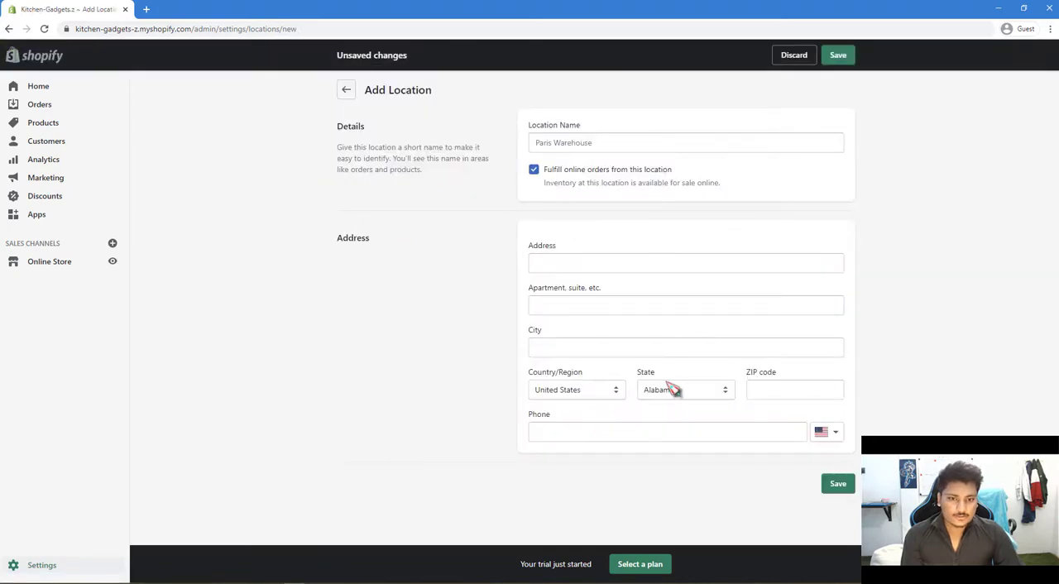
{"action": "left_click", "coordinate": [341, 93]}
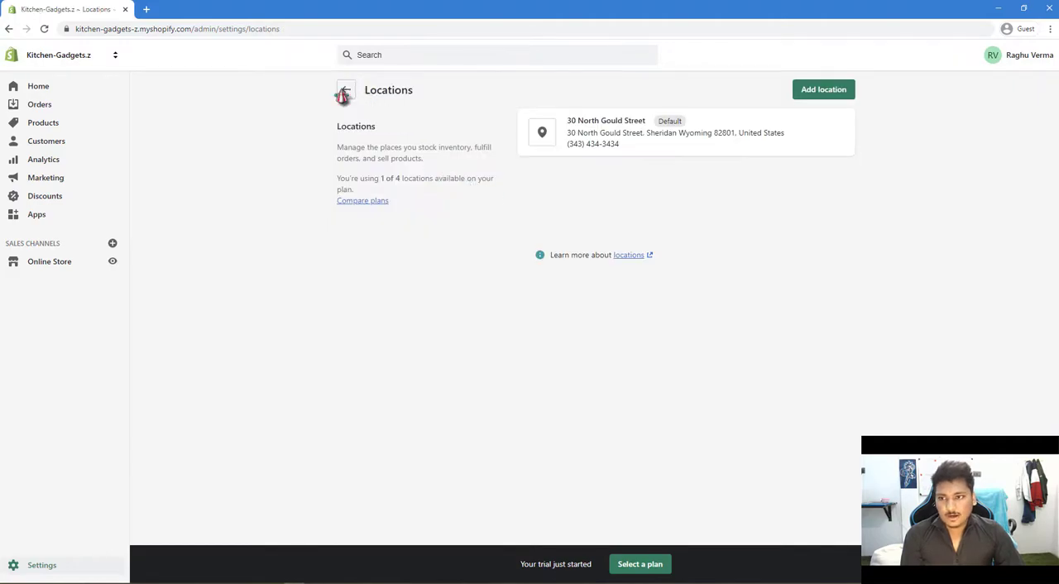
{"action": "left_click", "coordinate": [344, 93]}
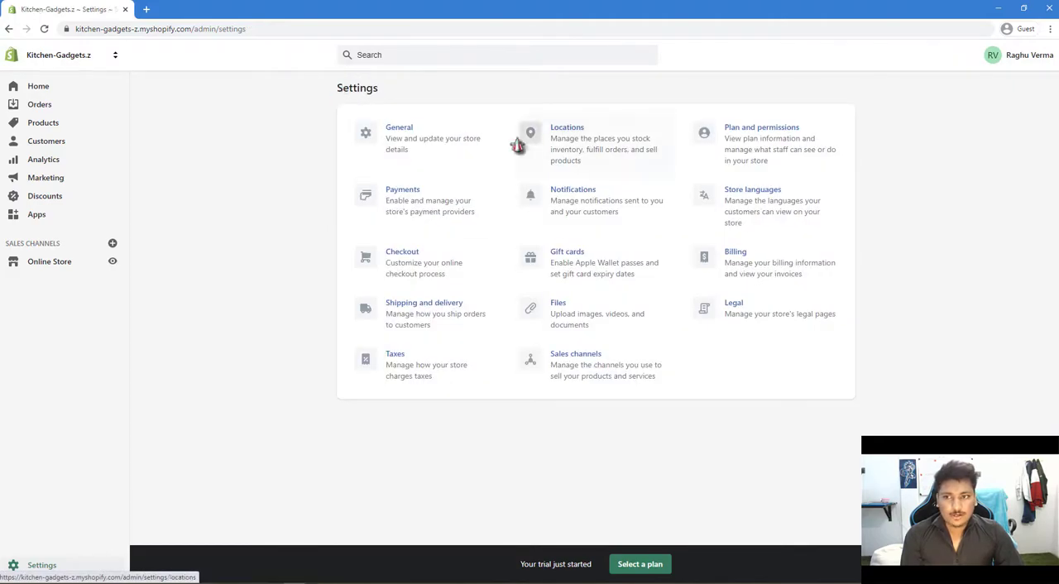
Review the shipping and delivery settings, including the local pickup option for the store's location.
{"action": "left_click", "coordinate": [394, 319]}
{"action": "scroll", "coordinate": [693, 378], "scroll_direction": "down", "scroll_amount": 7}
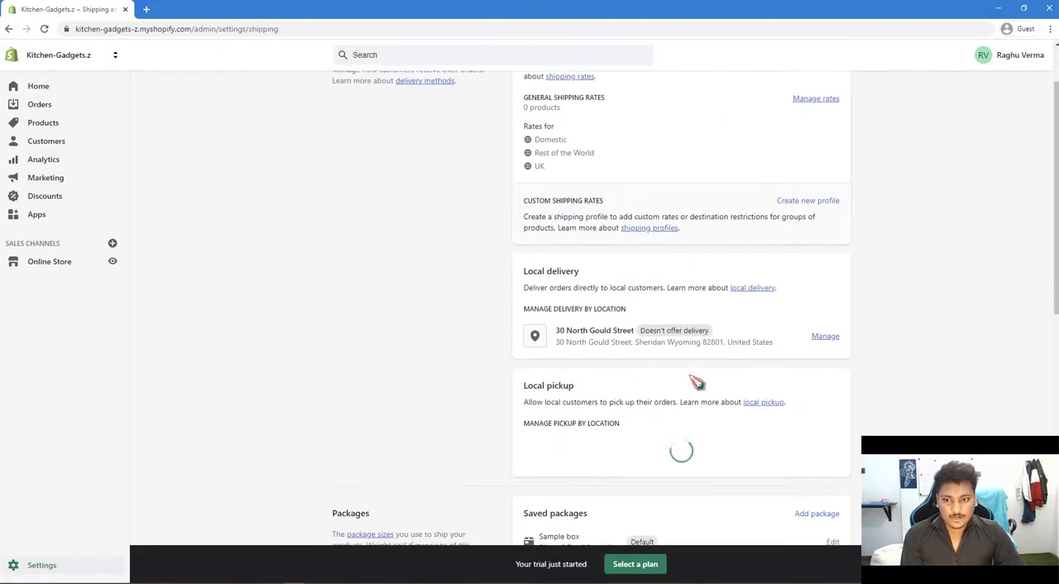
{"action": "scroll", "coordinate": [577, 331], "scroll_direction": "up", "scroll_amount": 3}
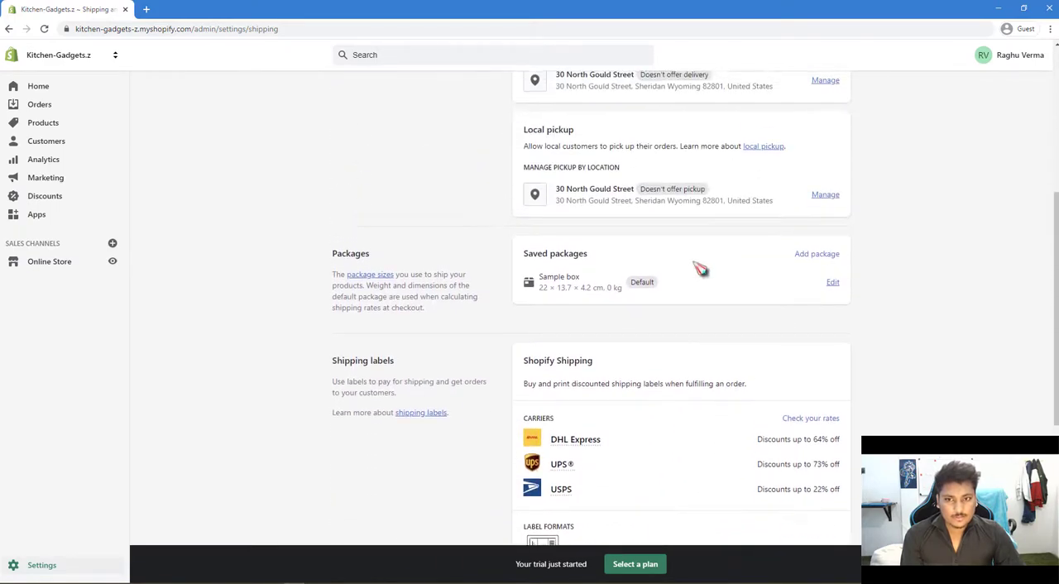
{"action": "left_click", "coordinate": [824, 196]}
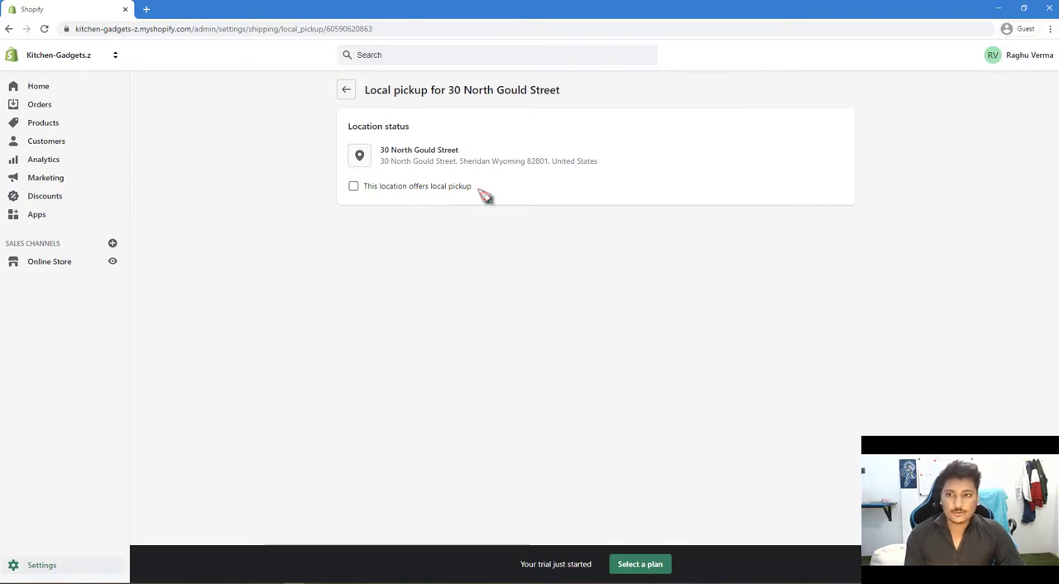
{"action": "left_click", "coordinate": [346, 91]}
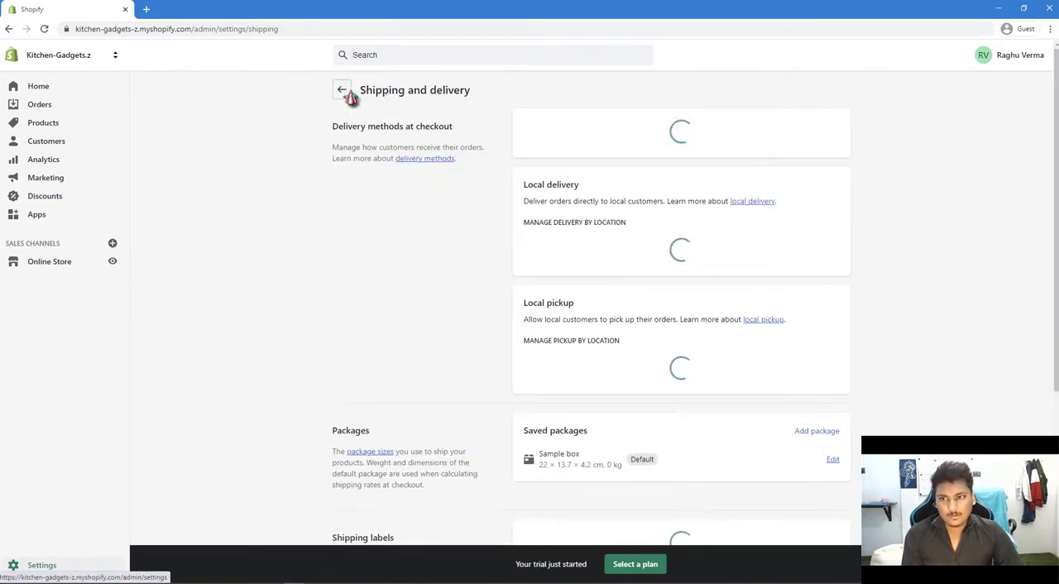